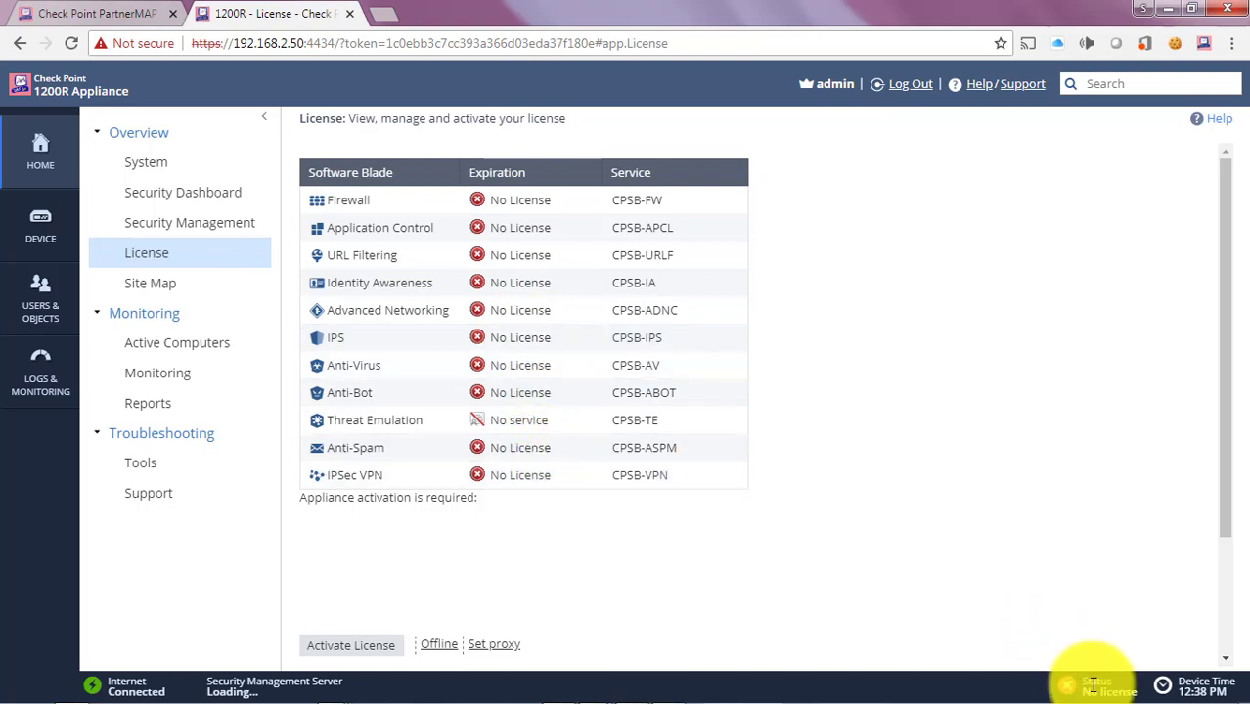
Step: Check the License page: every software blade shows No License and appliance activation is required
{"action": "mouse_move", "coordinate": [1096, 677]}
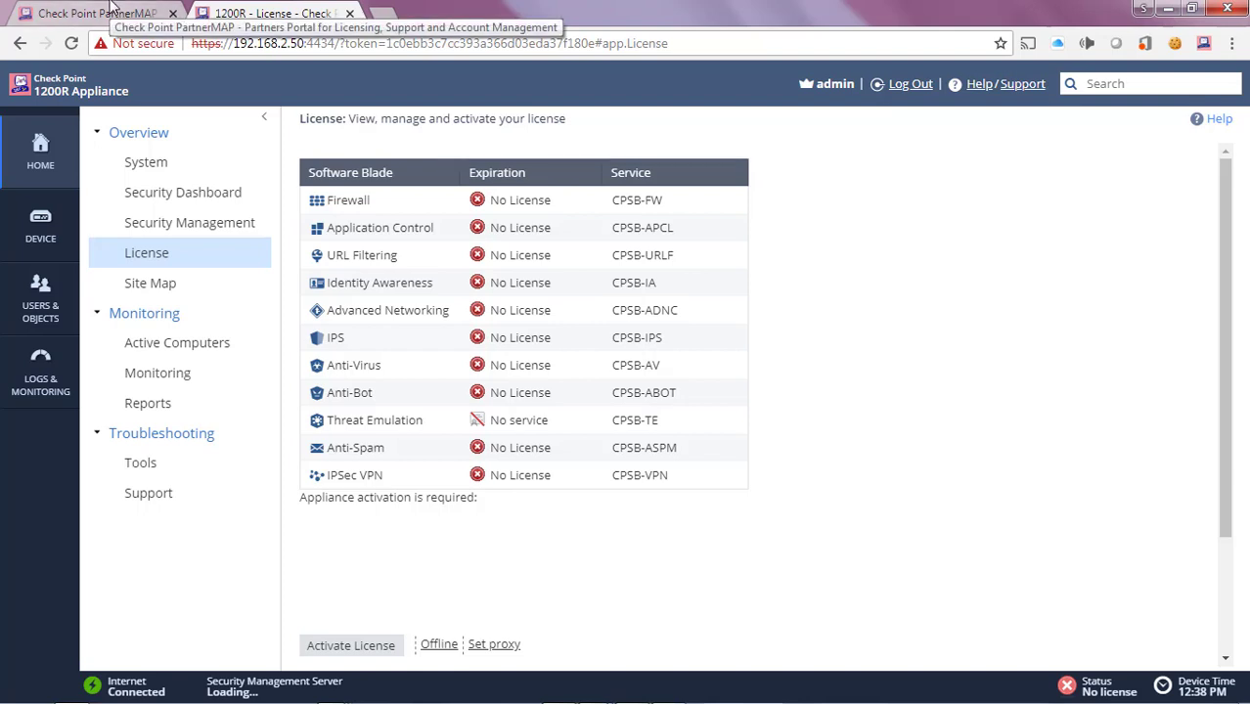
Step: Choose the All-in-One gateway and management evaluation in PartnerMAP and continue
{"action": "left_click", "coordinate": [110, 8]}
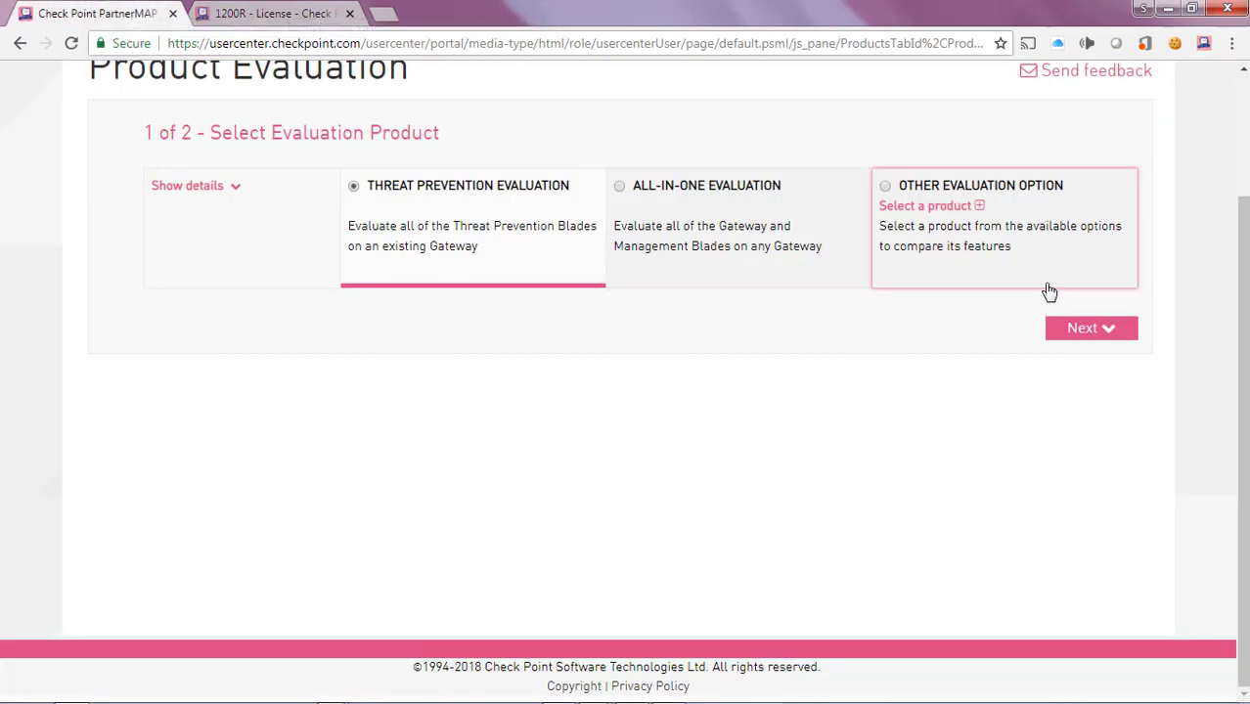
{"action": "scroll", "coordinate": [1236, 206], "scroll_direction": "up", "scroll_amount": 2}
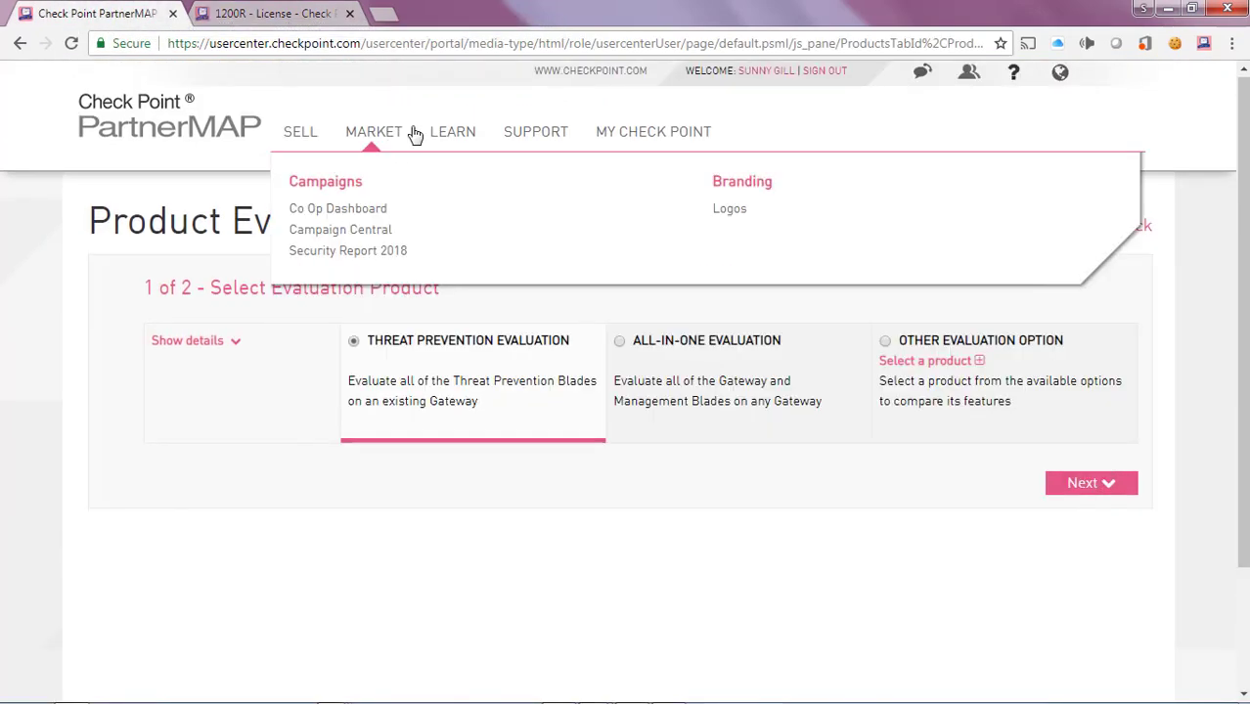
{"action": "mouse_move", "coordinate": [453, 131]}
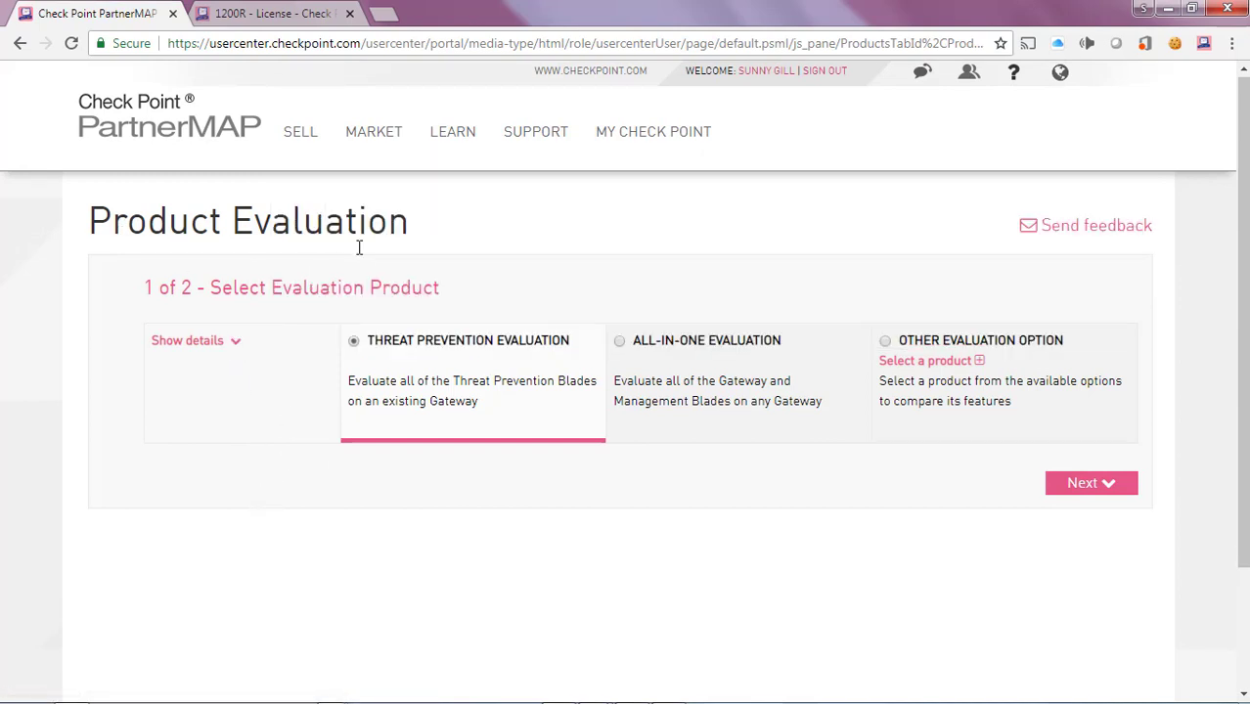
{"action": "left_click", "coordinate": [619, 345]}
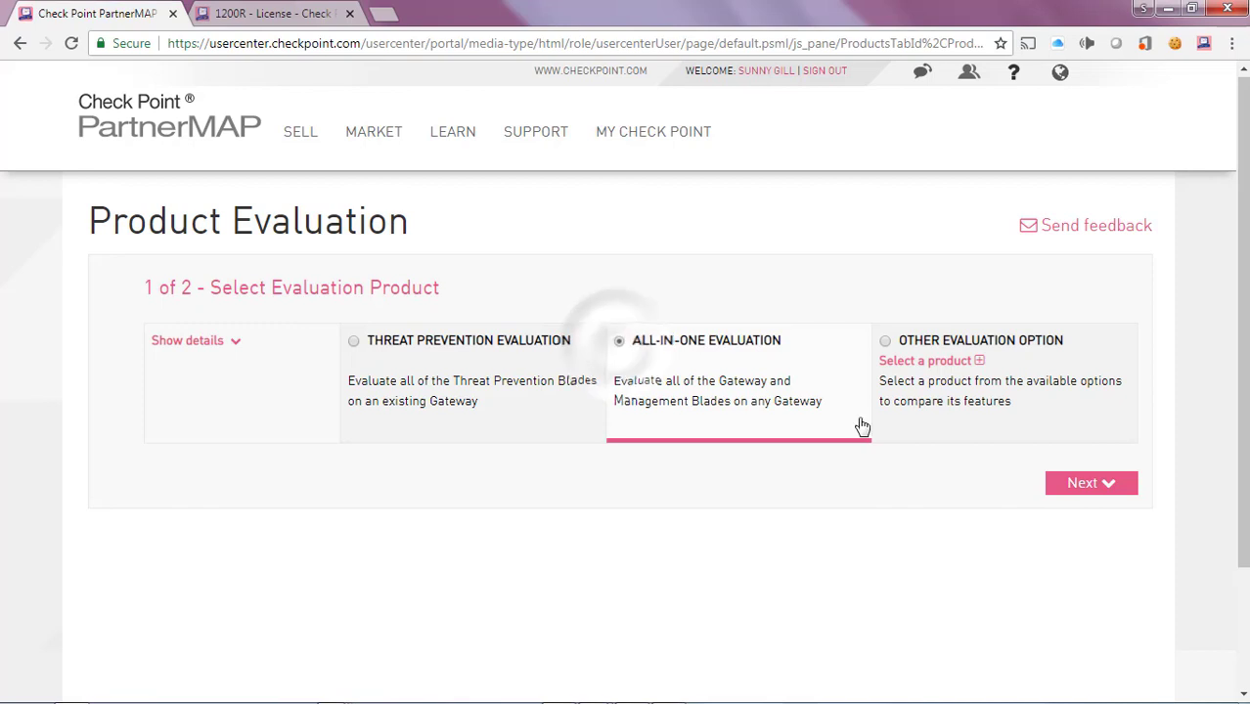
{"action": "left_click", "coordinate": [1105, 485]}
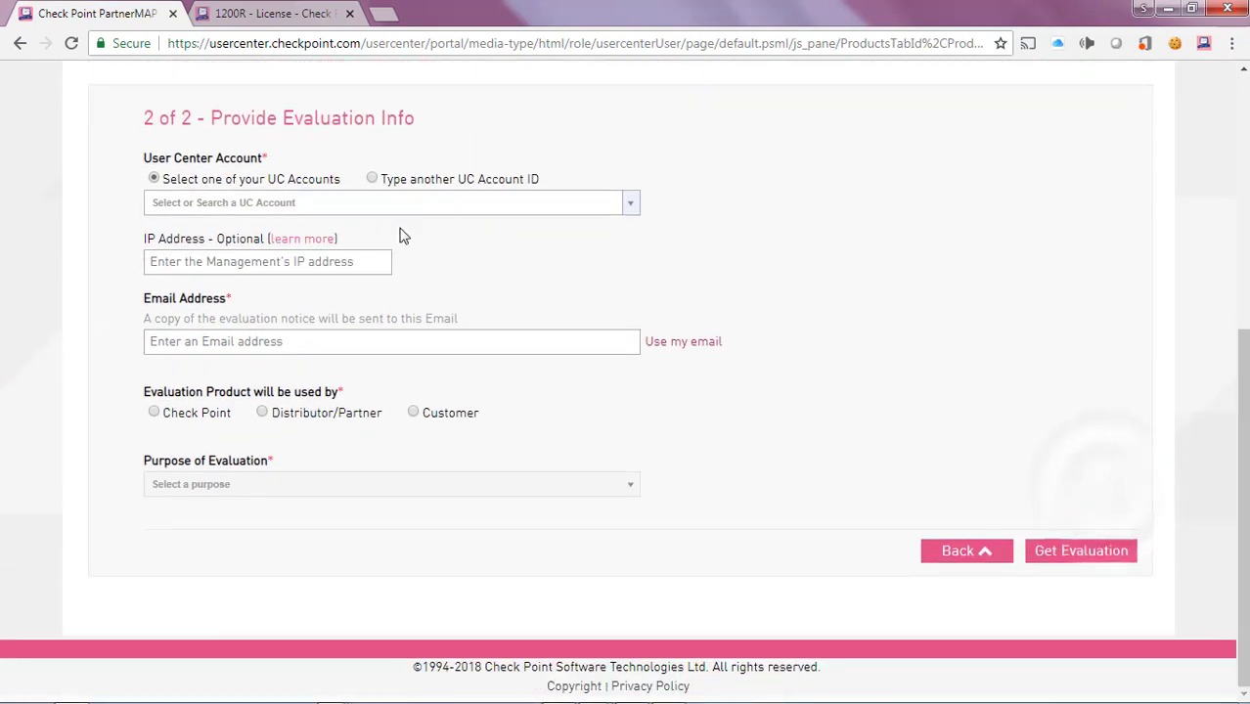
Step: Fill in the evaluation: second User Center account, IP 192.168.2.50, own email, Check Point, lab testing
{"action": "left_click", "coordinate": [279, 203]}
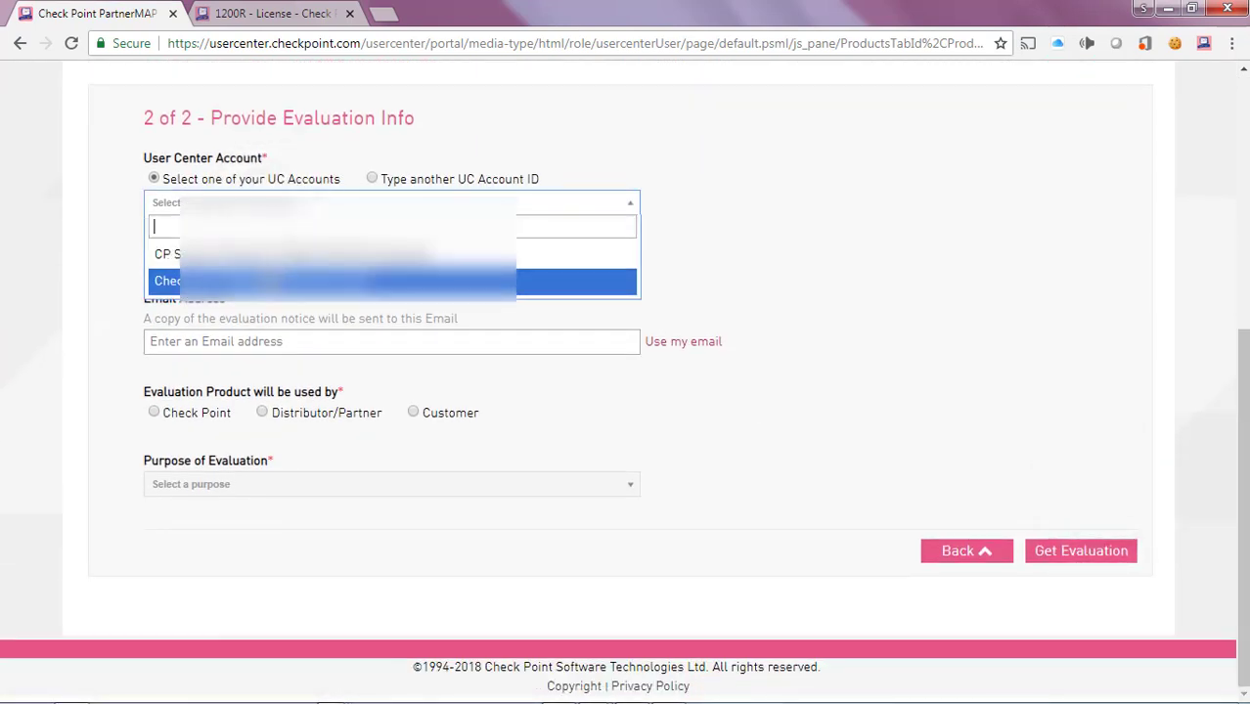
{"action": "left_click", "coordinate": [274, 280]}
{"action": "left_click", "coordinate": [206, 263]}
{"action": "type", "text": "19"}
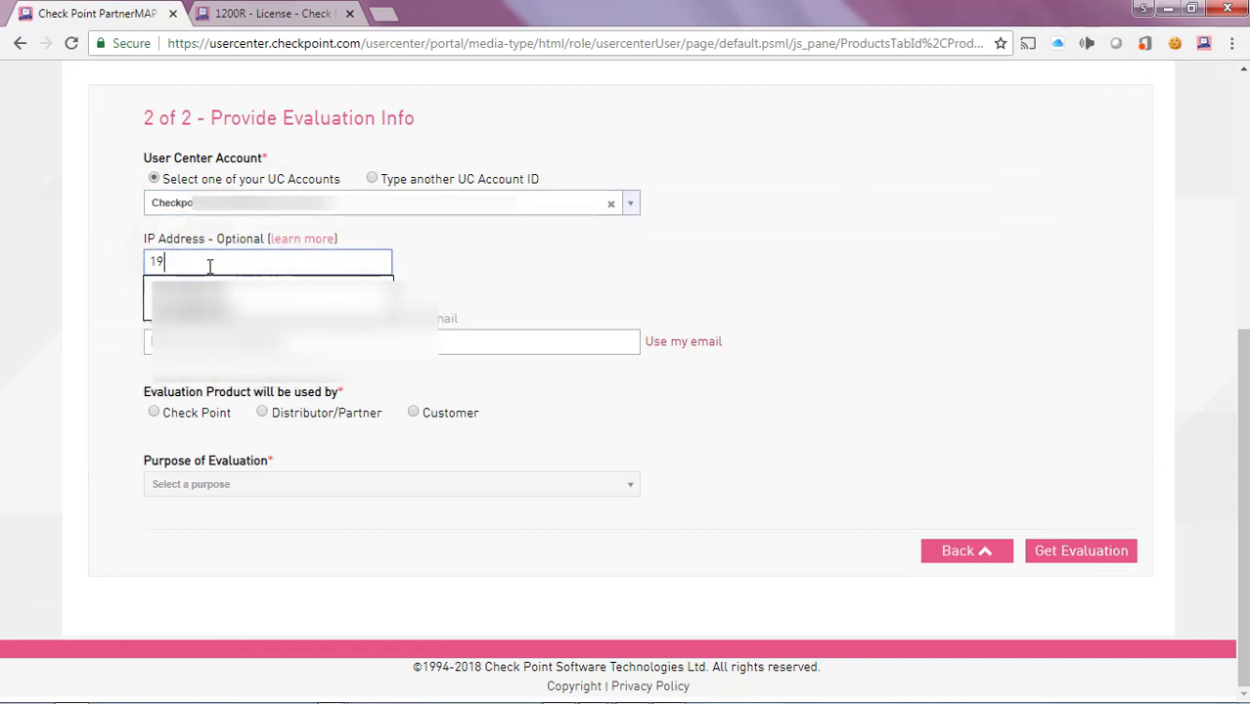
{"action": "type", "text": "2.168"}
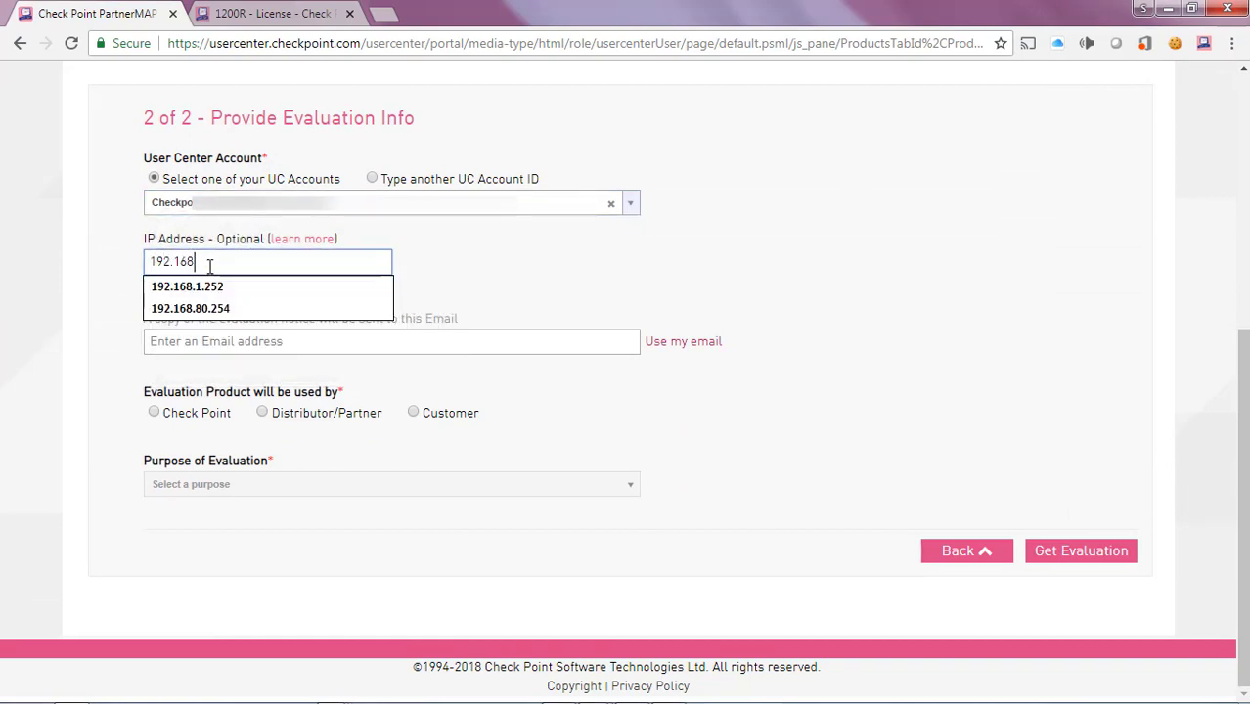
{"action": "type", "text": ".2.50"}
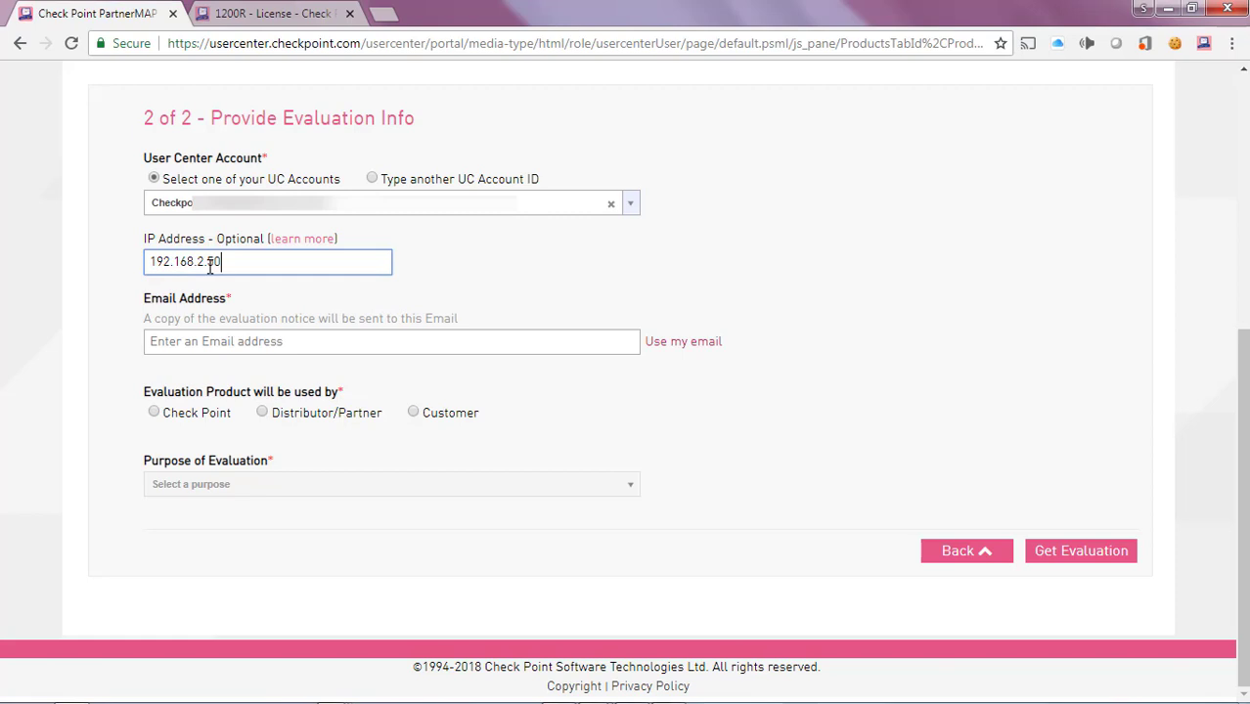
{"action": "left_click", "coordinate": [669, 342]}
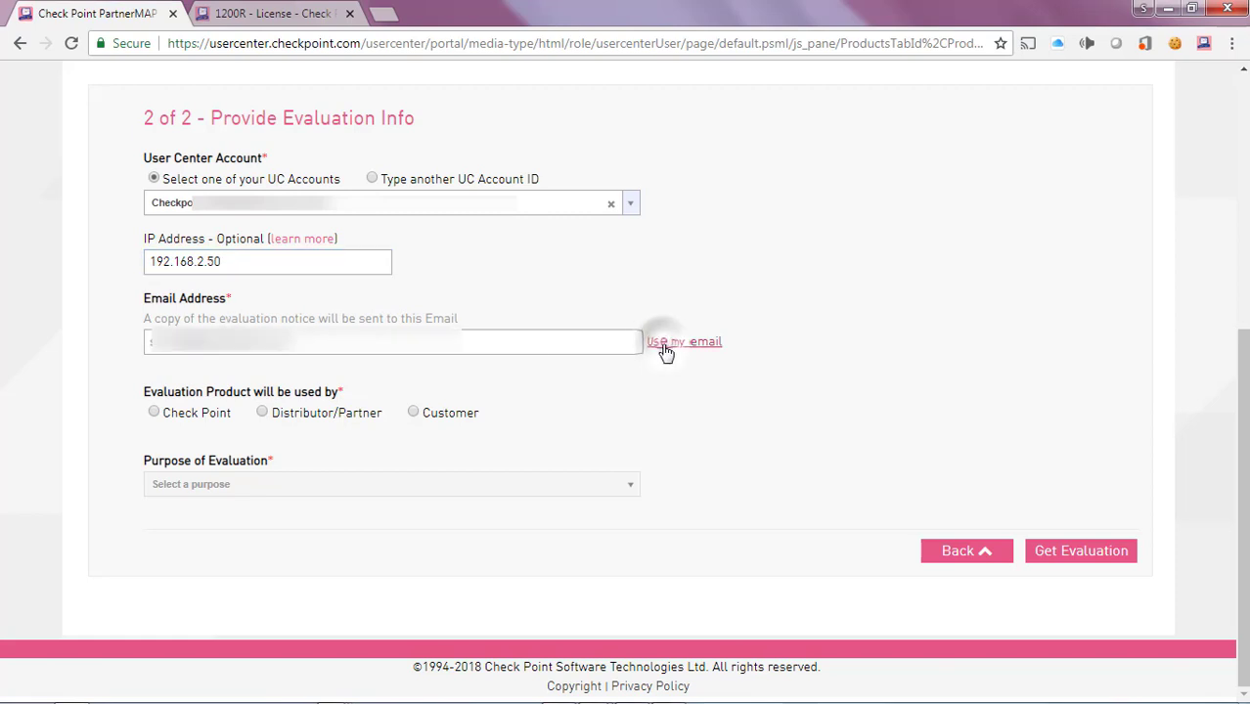
{"action": "left_click", "coordinate": [154, 414]}
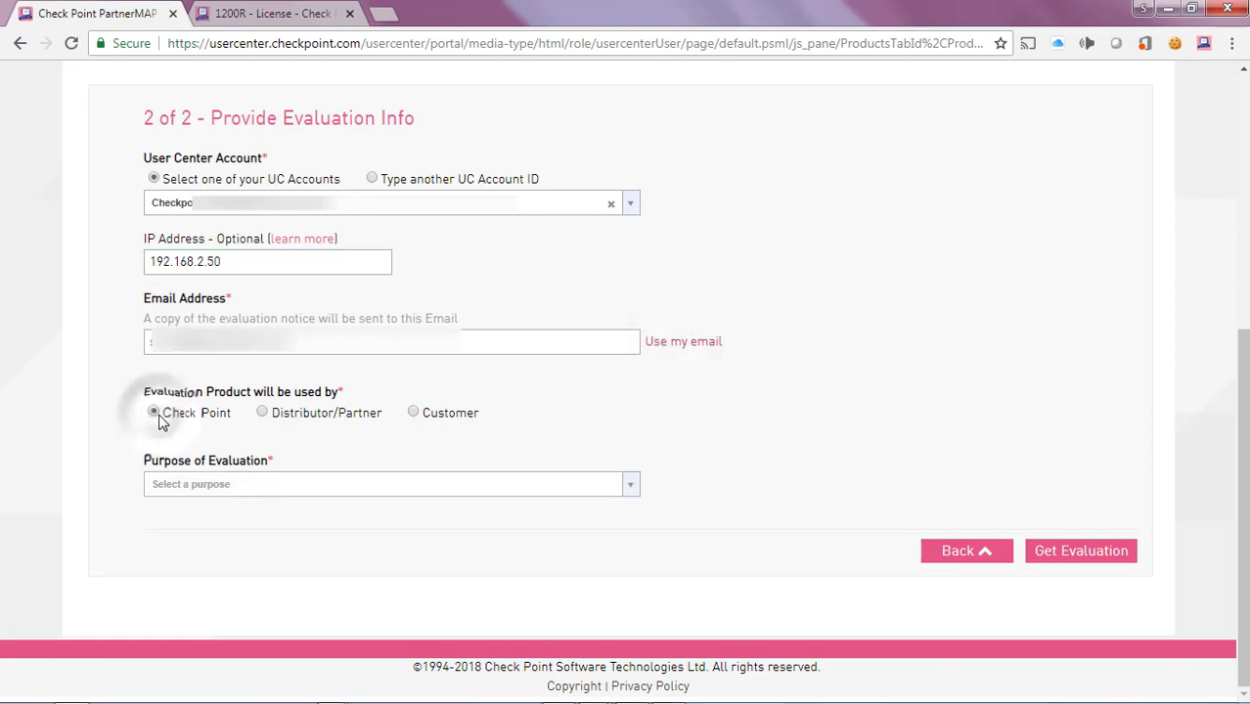
{"action": "left_click", "coordinate": [229, 489]}
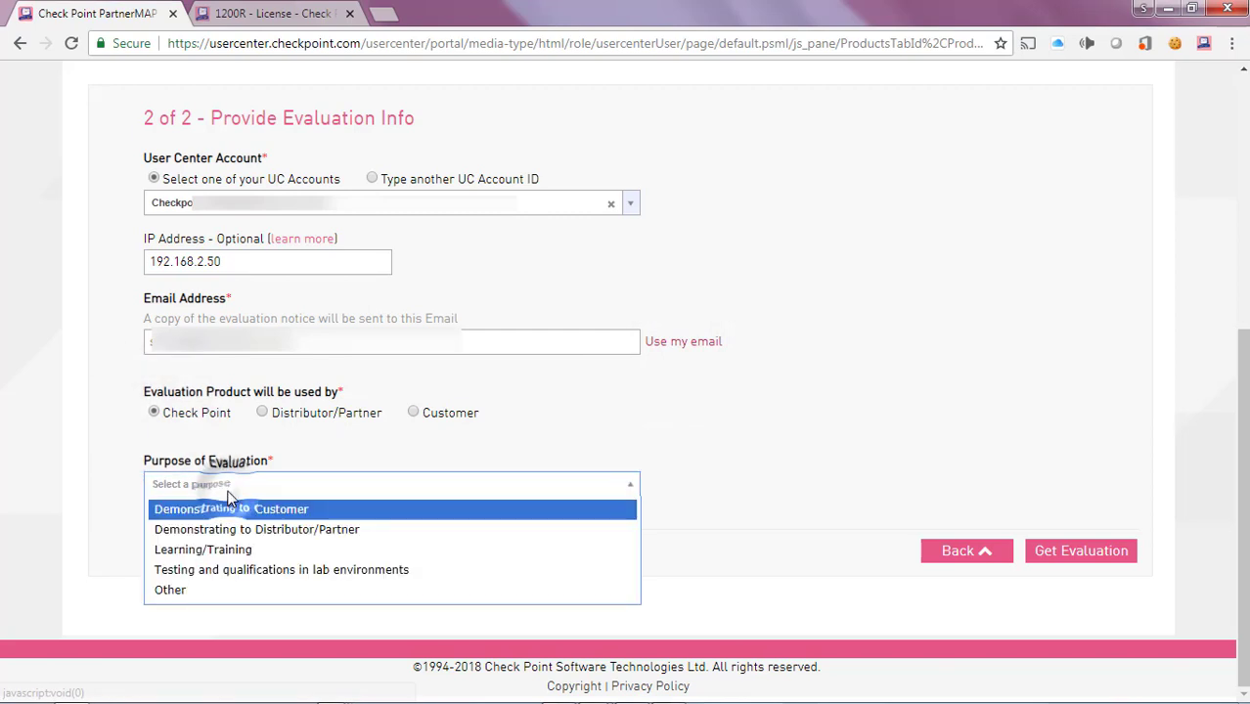
{"action": "left_click", "coordinate": [220, 571]}
Step: Submit the All-in-One evaluation request and open the generated license
{"action": "left_click", "coordinate": [1084, 554]}
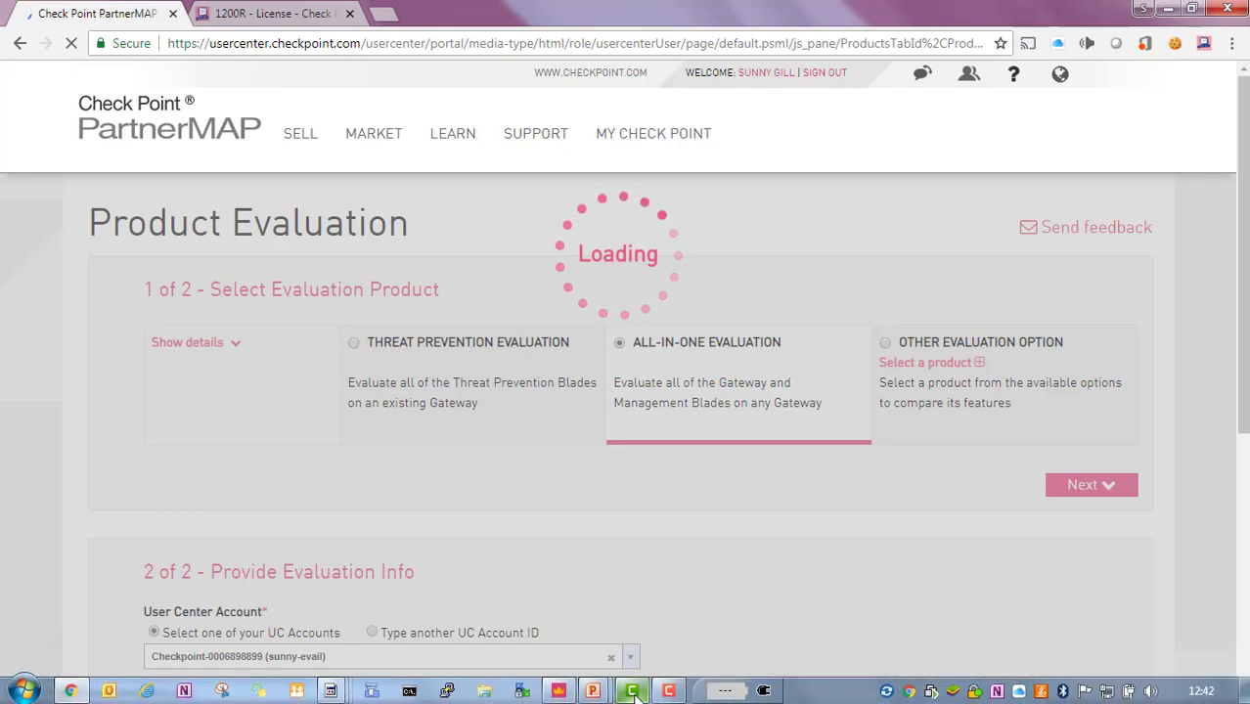
{"action": "mouse_move", "coordinate": [669, 691]}
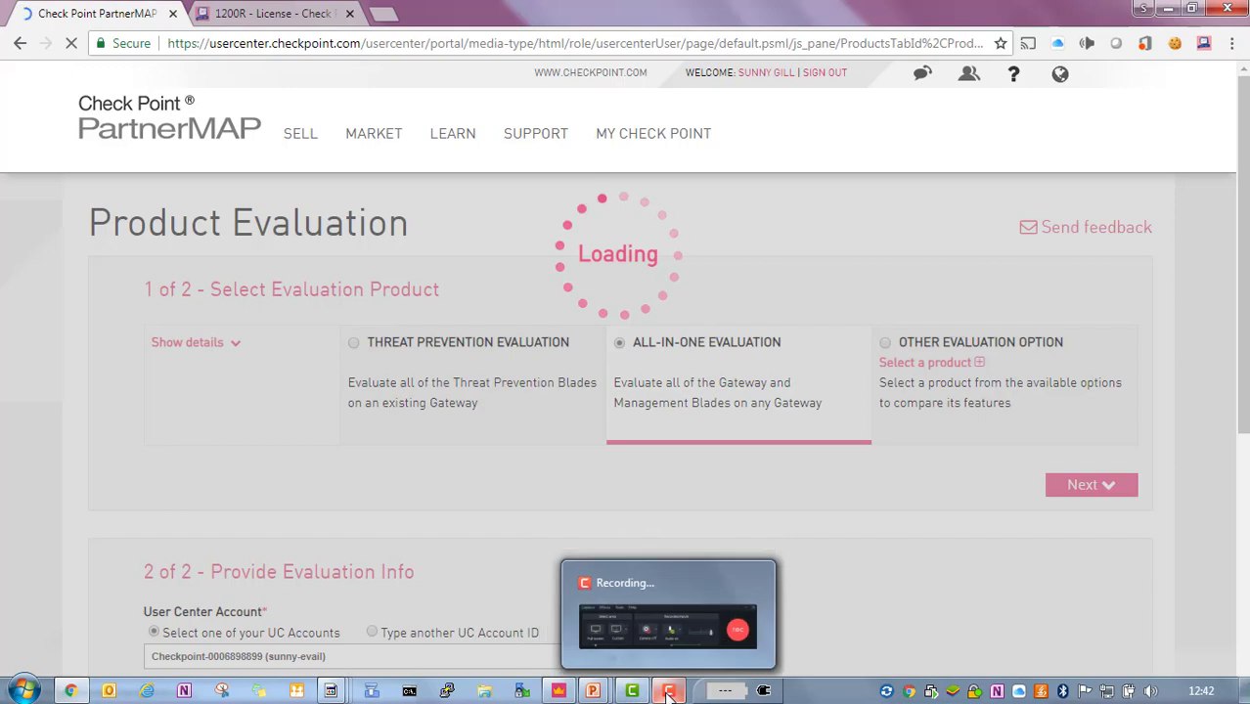
{"action": "left_click", "coordinate": [691, 648]}
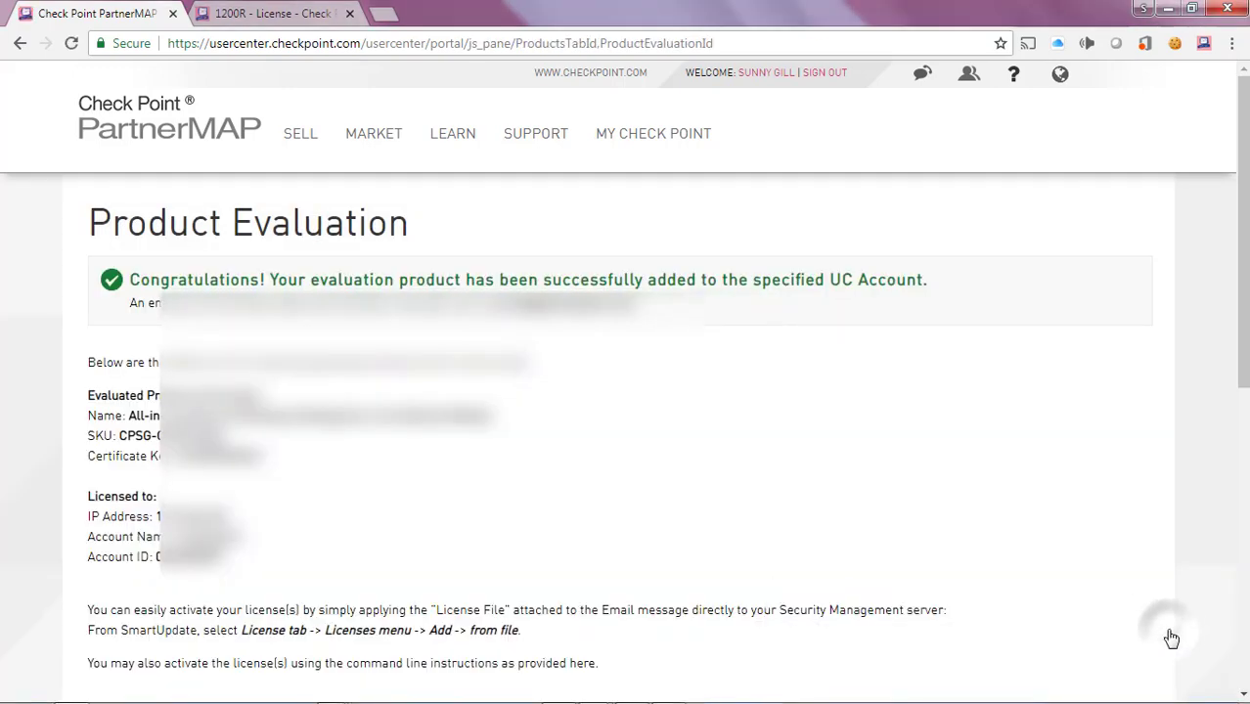
Step: Select the Module's cplic put license install command, then close all Outlook windows
{"action": "scroll", "coordinate": [1240, 293], "scroll_direction": "down", "scroll_amount": 2}
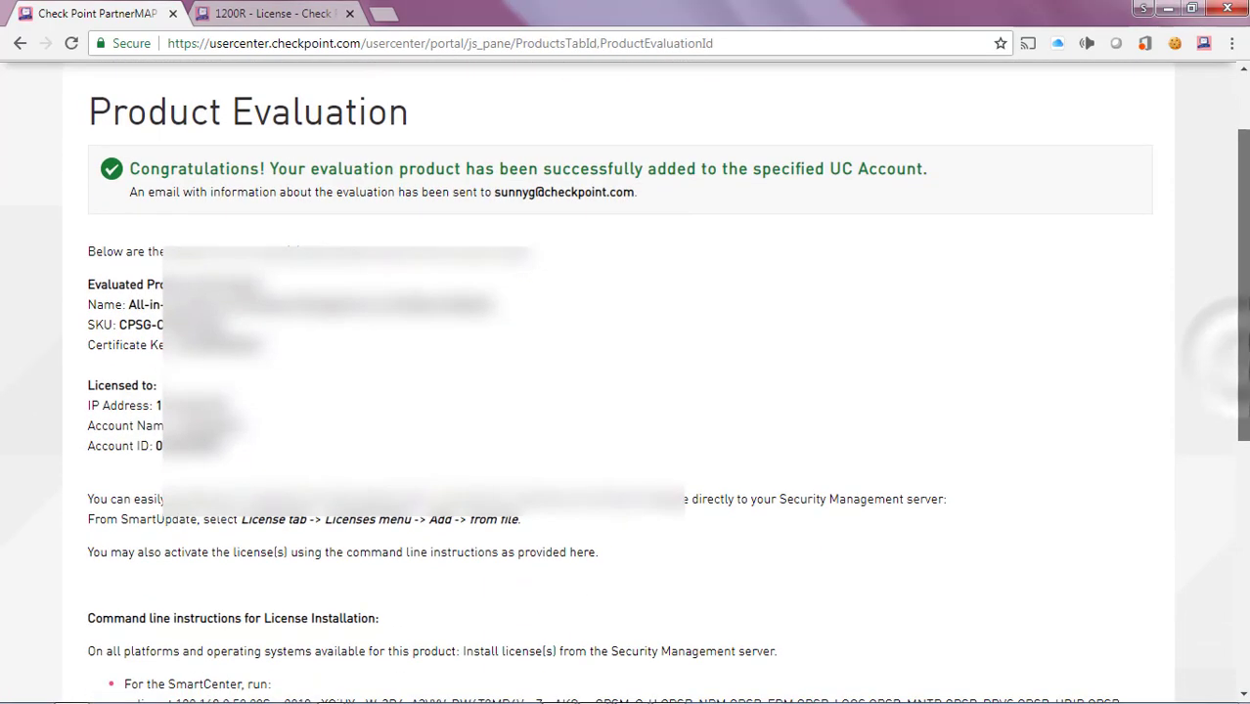
{"action": "scroll", "coordinate": [400, 531], "scroll_direction": "down", "scroll_amount": 2}
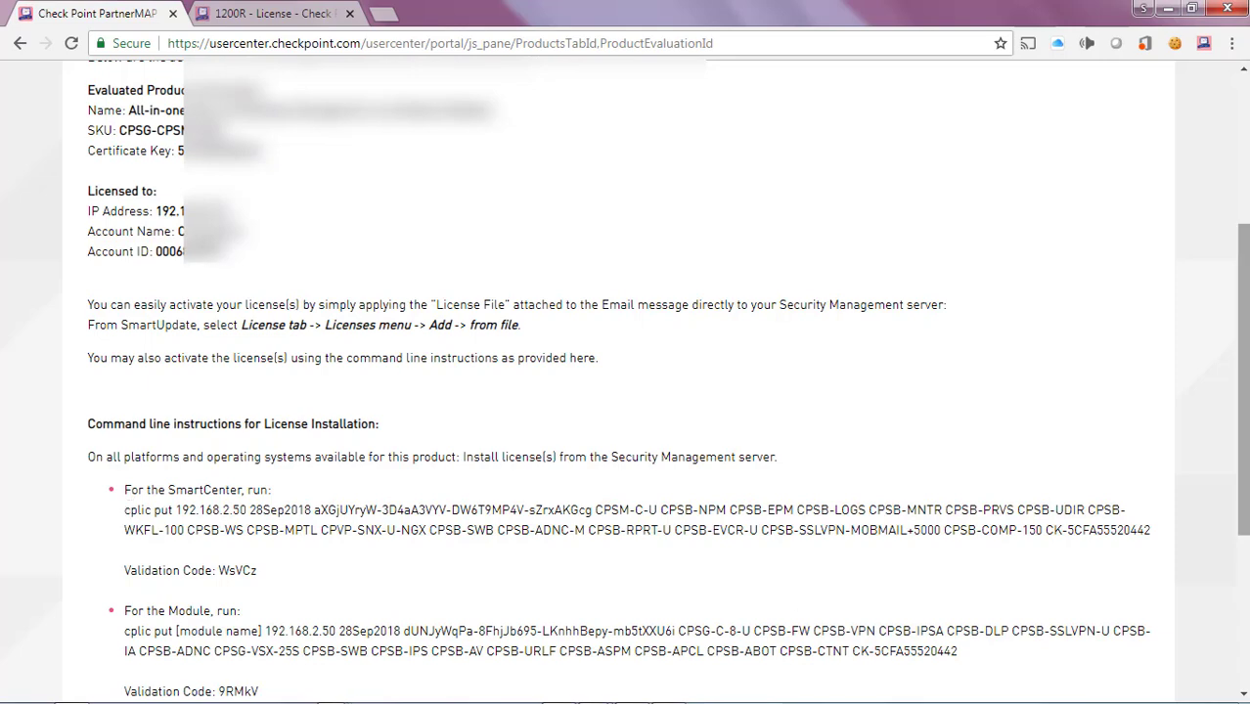
{"action": "scroll", "coordinate": [678, 555], "scroll_direction": "down", "scroll_amount": 1}
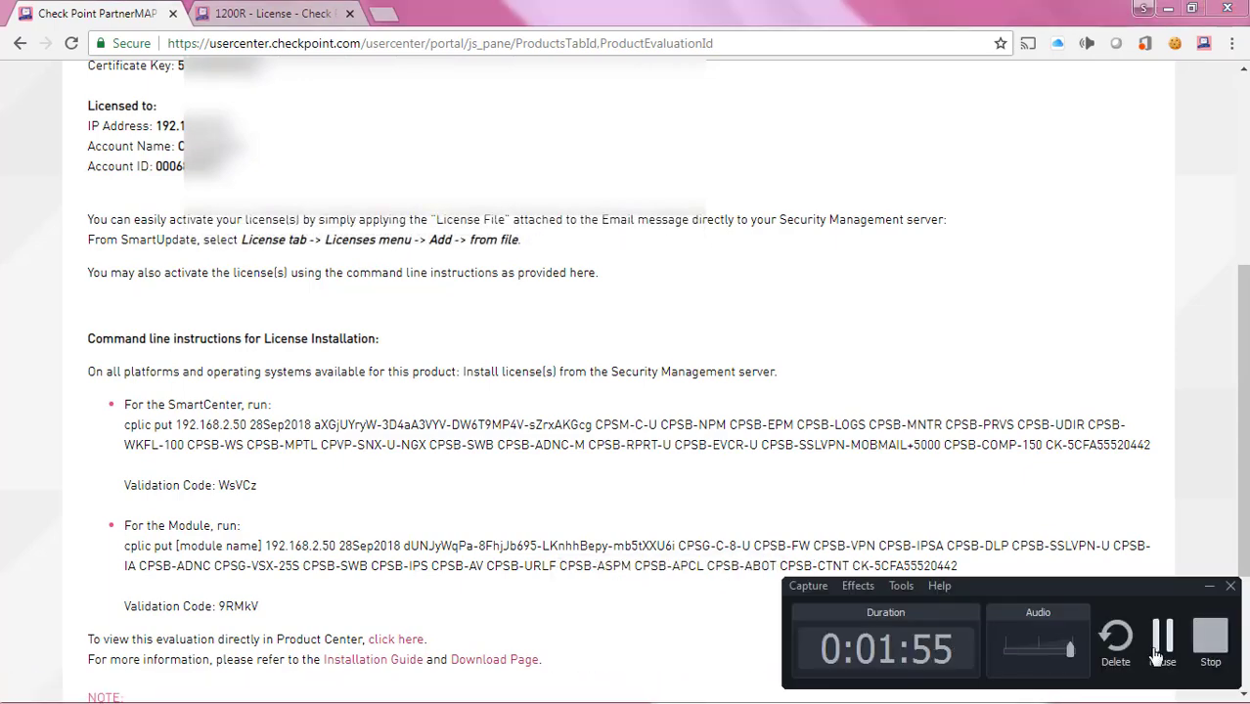
{"action": "triple_click", "coordinate": [538, 556]}
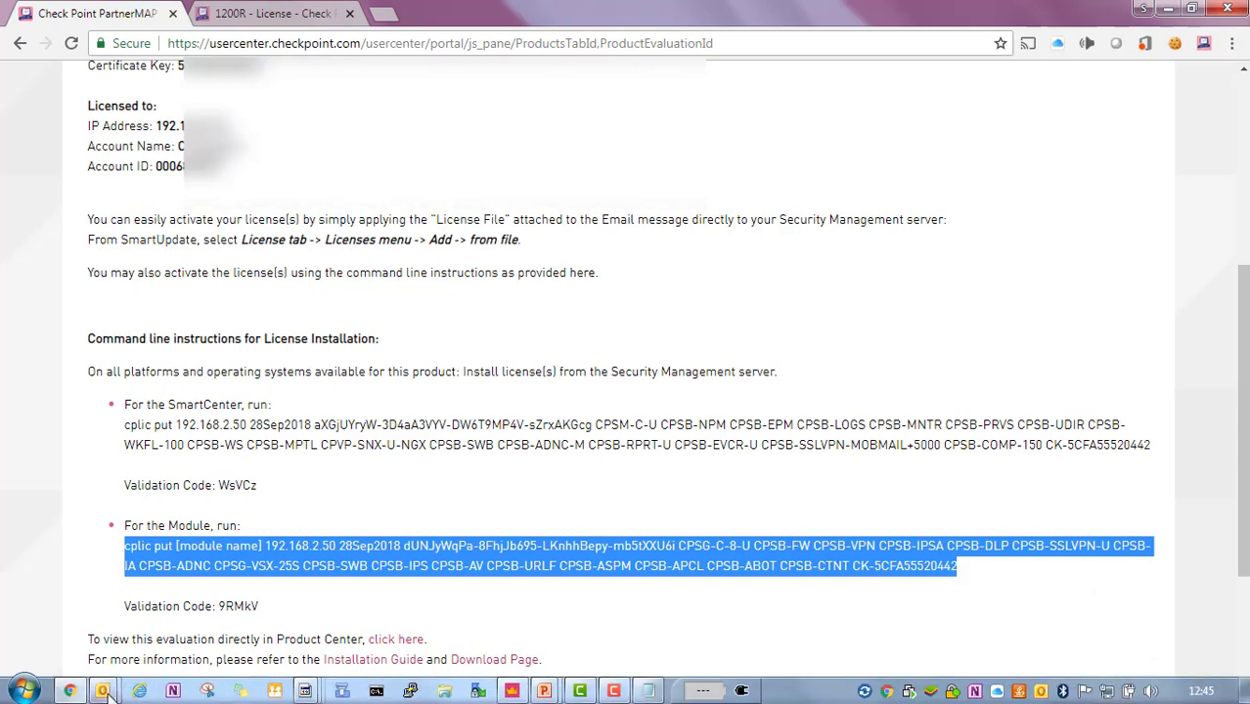
{"action": "right_click", "coordinate": [102, 690]}
{"action": "left_click", "coordinate": [133, 643]}
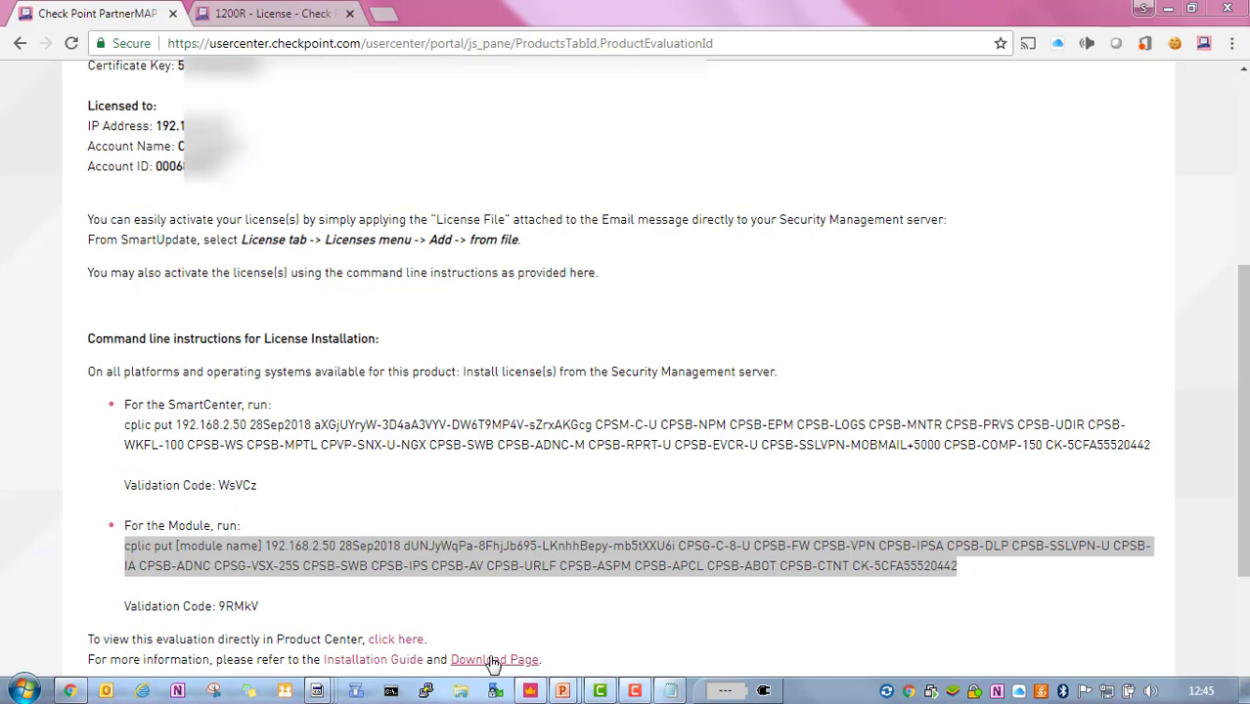
Step: Open a PuTTY SSH session to 192.168.2.50 and log in as admin
{"action": "left_click", "coordinate": [427, 691]}
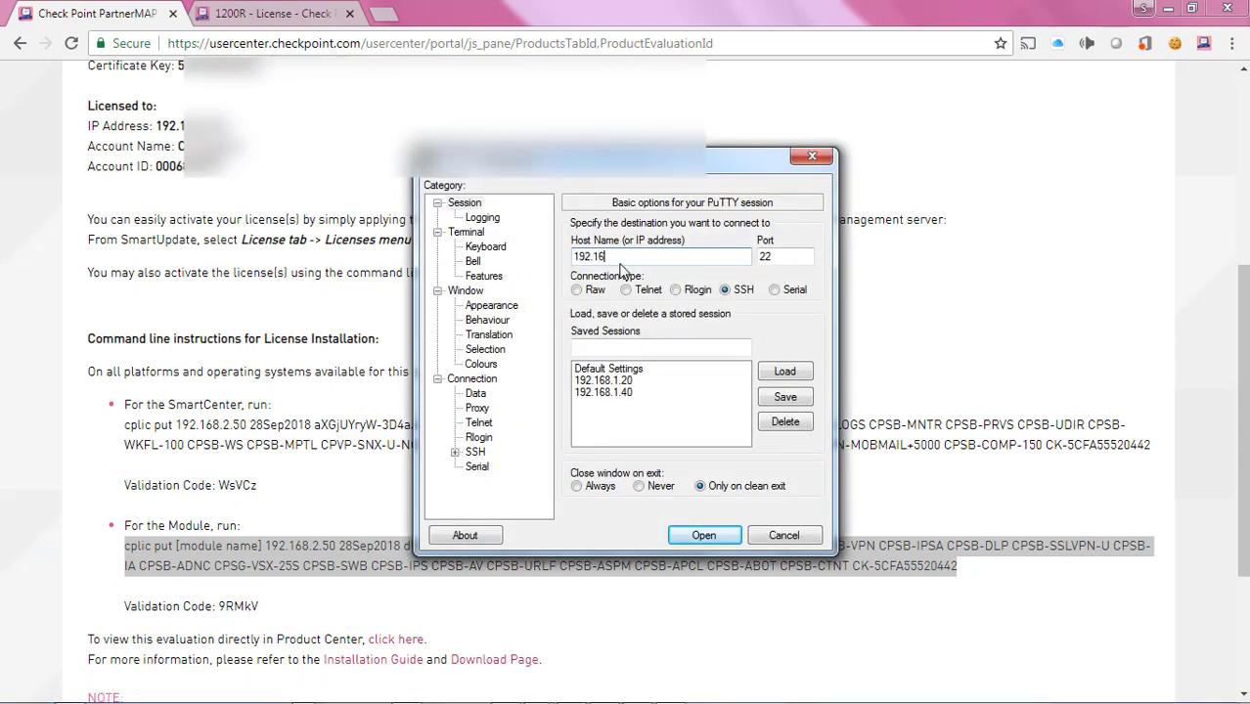
{"action": "type", "text": "192.168.2.50"}
{"action": "key", "text": "Return"}
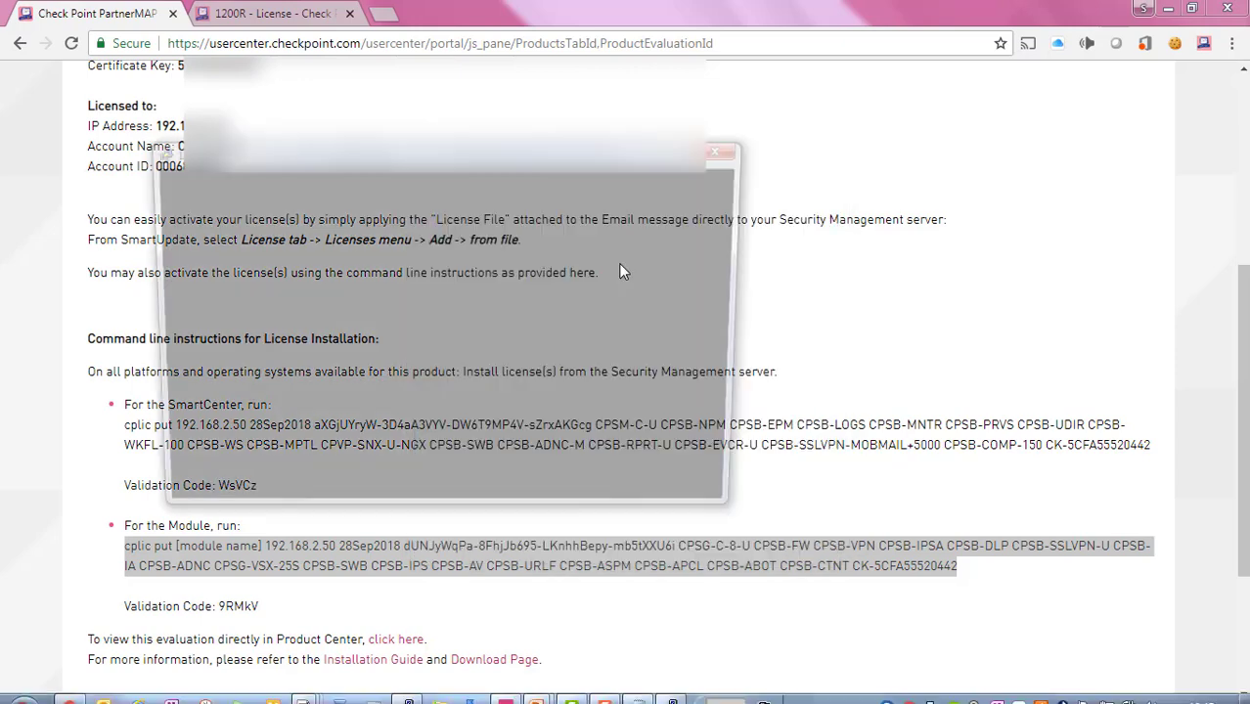
{"action": "type", "text": "admin"}
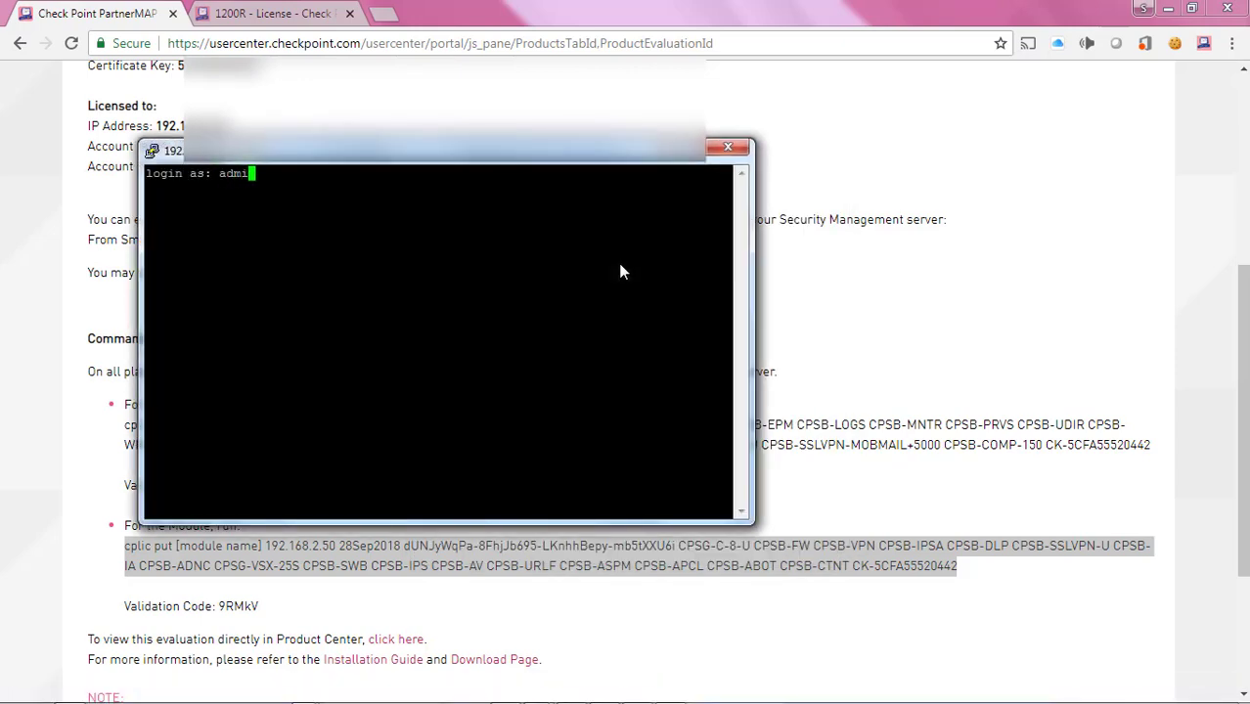
{"action": "key", "text": "Return"}
{"action": "key", "text": "Return"}
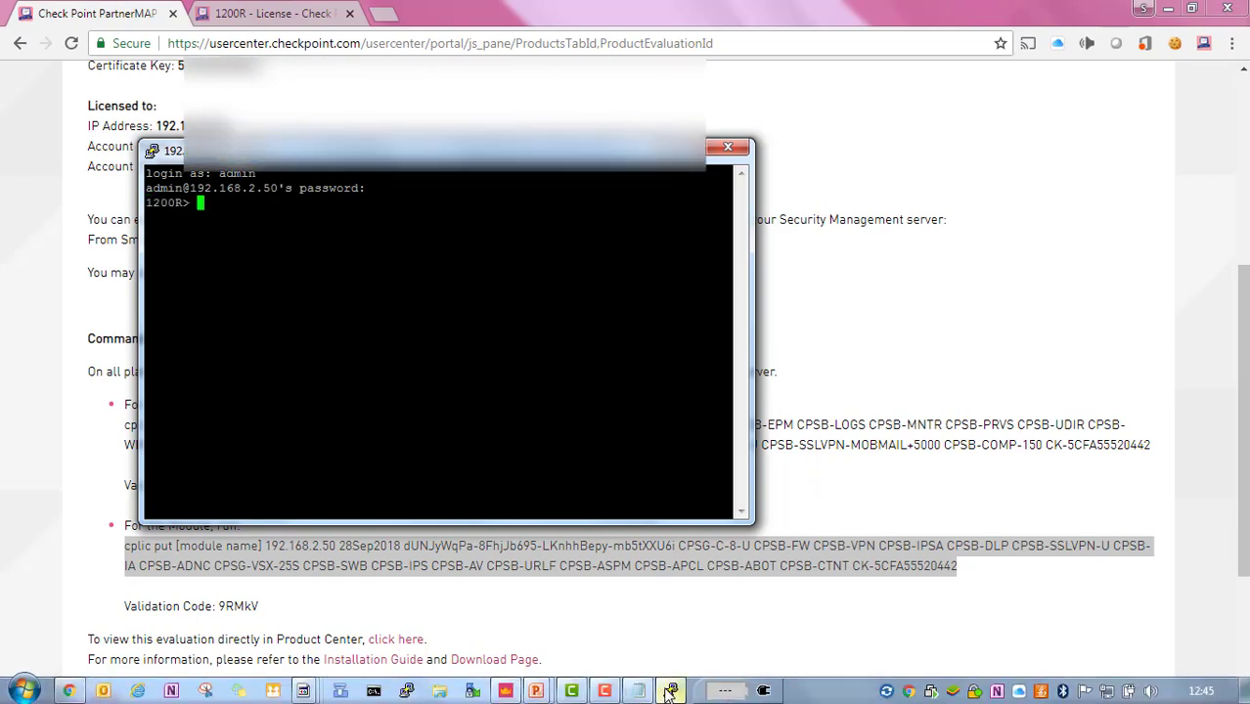
Step: Paste and run the module cplic put command, installing features expiring 28Sep2018
{"action": "left_click", "coordinate": [672, 693]}
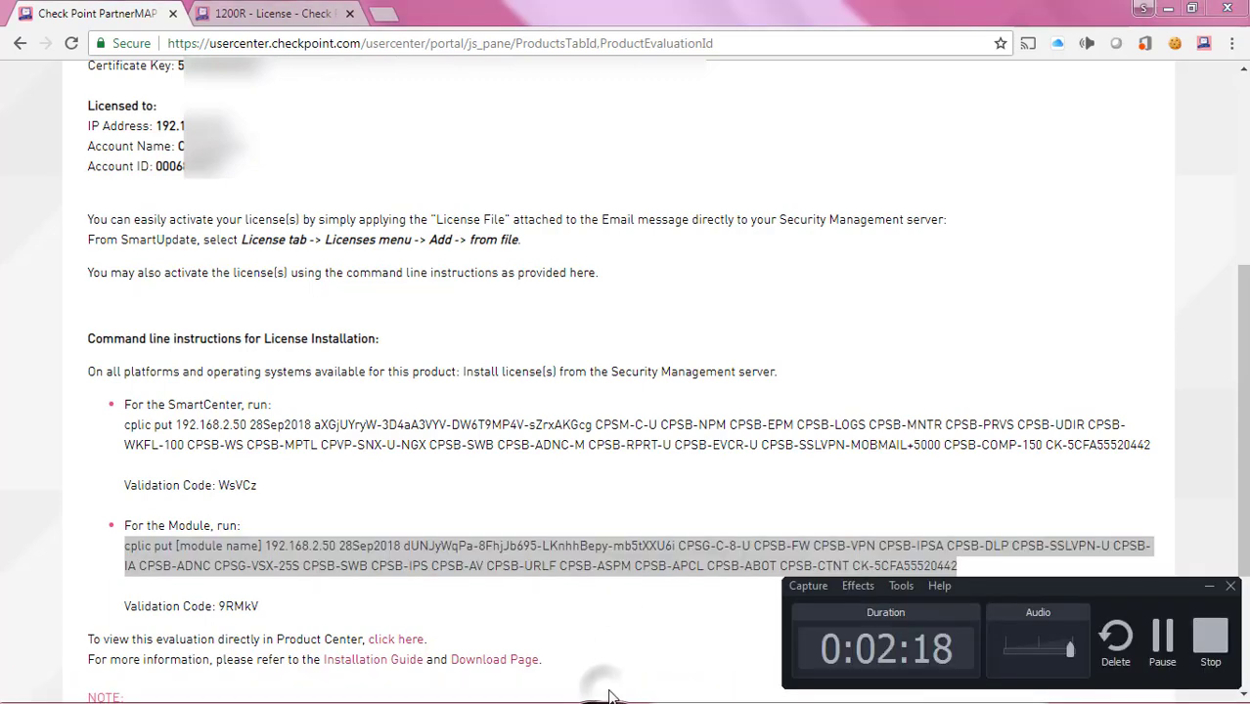
{"action": "key", "text": "alt+Tab"}
{"action": "key", "text": "alt+Tab"}
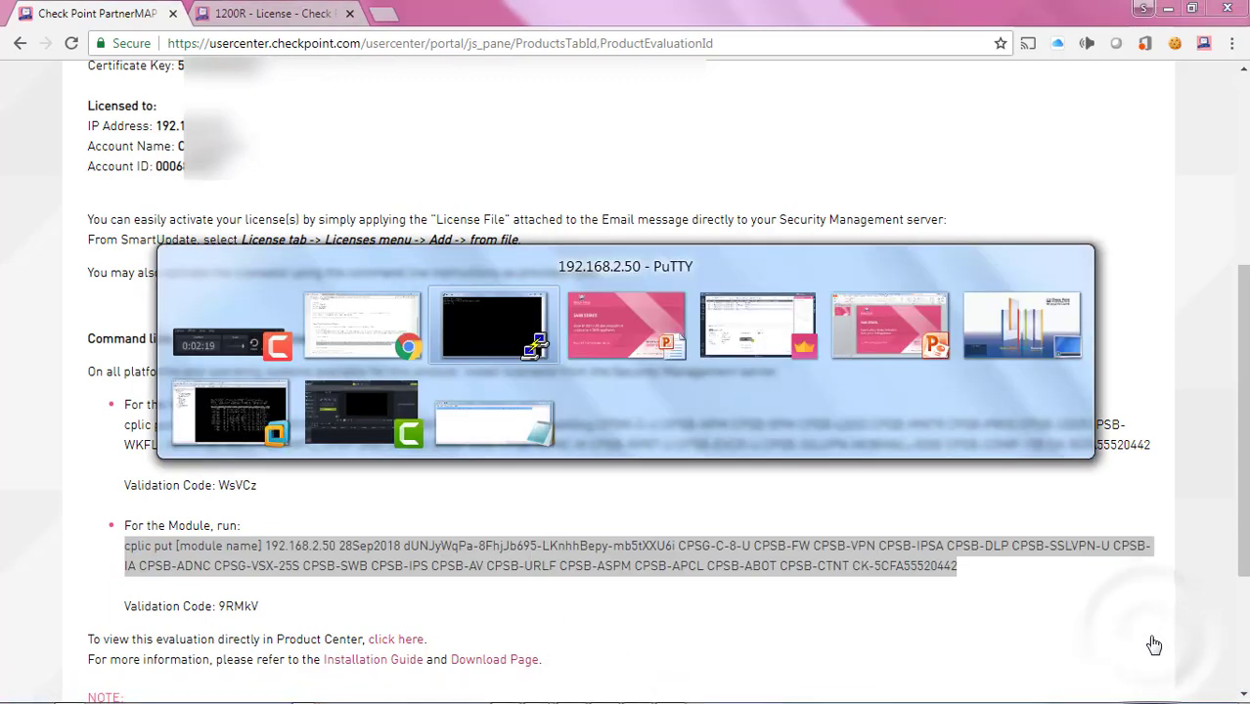
{"action": "key", "text": "alt+Tab"}
{"action": "key", "text": "alt+Tab"}
{"action": "key", "text": "alt+Tab"}
{"action": "key", "text": "alt+Tab"}
{"action": "key", "text": "alt+Tab"}
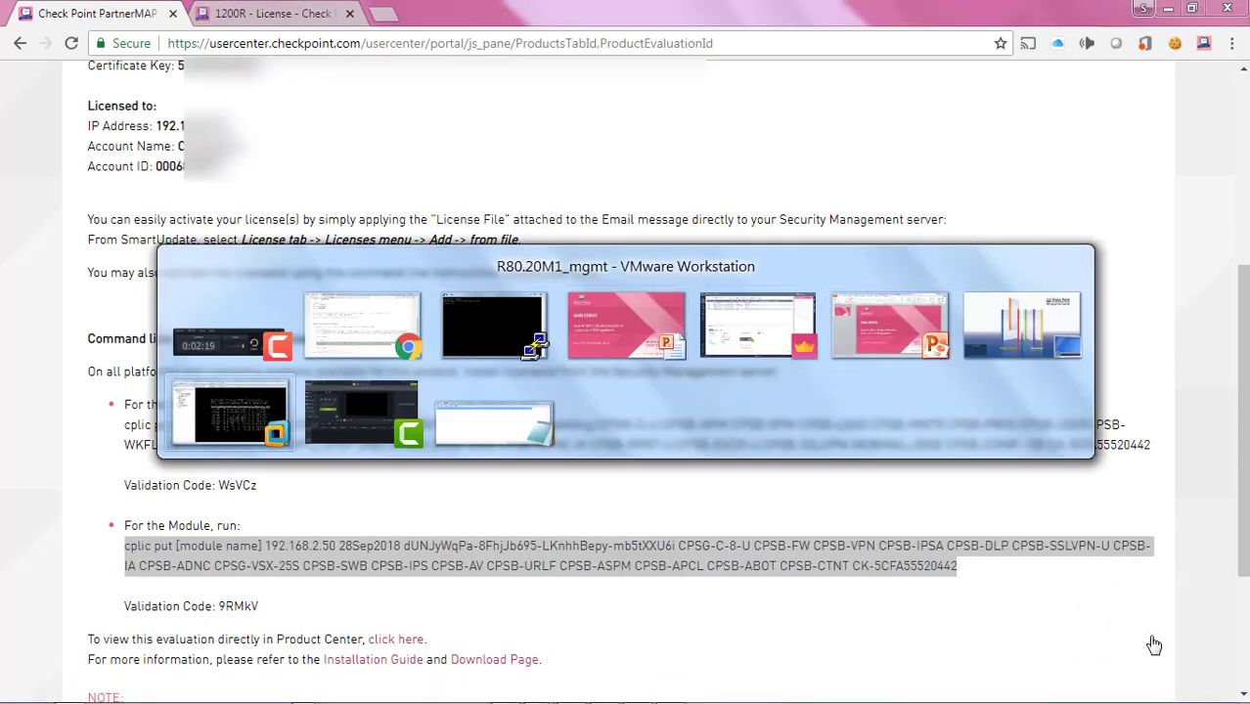
{"action": "key", "text": "alt+Tab"}
{"action": "key", "text": "alt+Tab"}
{"action": "key", "text": "alt+Tab"}
{"action": "key", "text": "alt+Tab"}
{"action": "key", "text": "alt+Tab"}
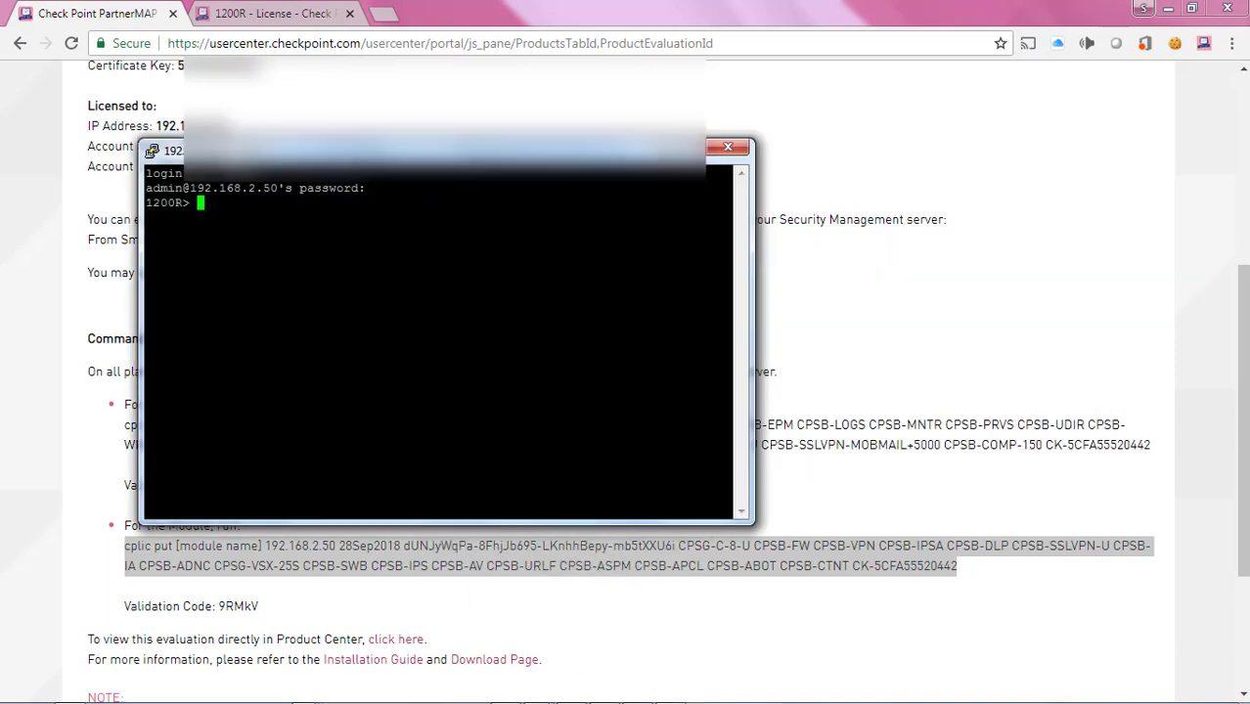
{"action": "key", "text": "shift+Insert"}
{"action": "mouse_move", "coordinate": [649, 699]}
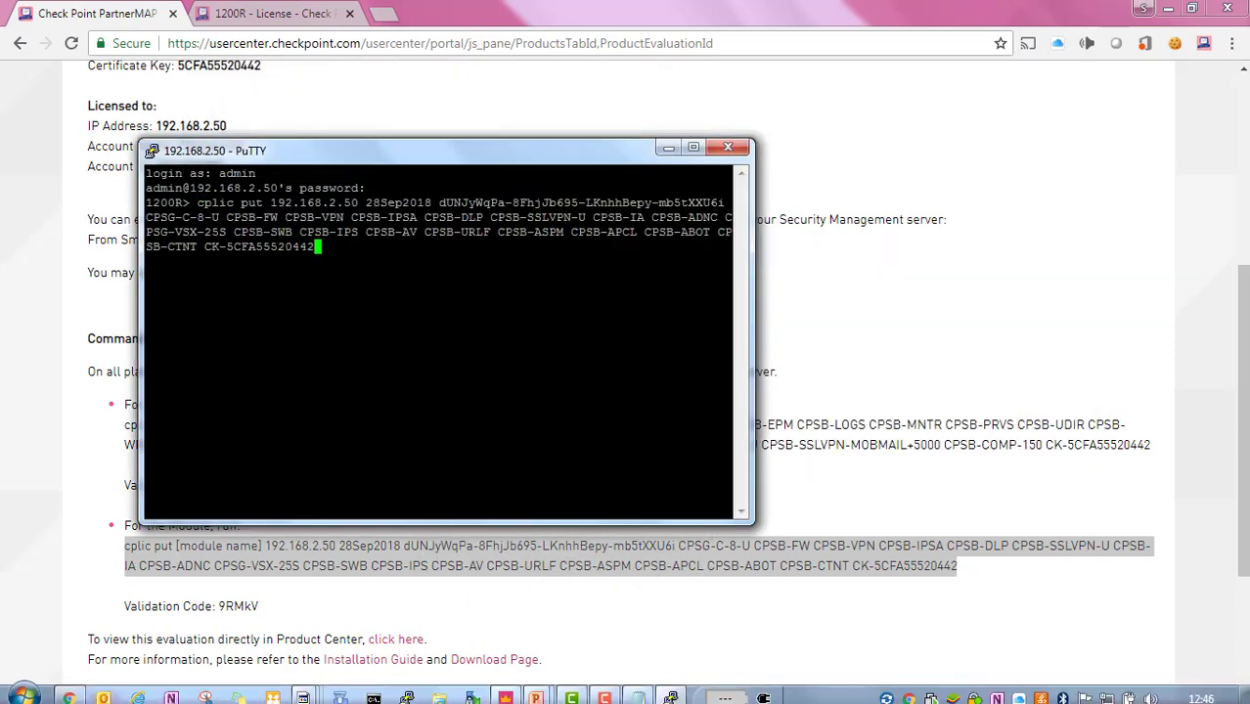
{"action": "left_click", "coordinate": [607, 690]}
{"action": "left_click", "coordinate": [1160, 651]}
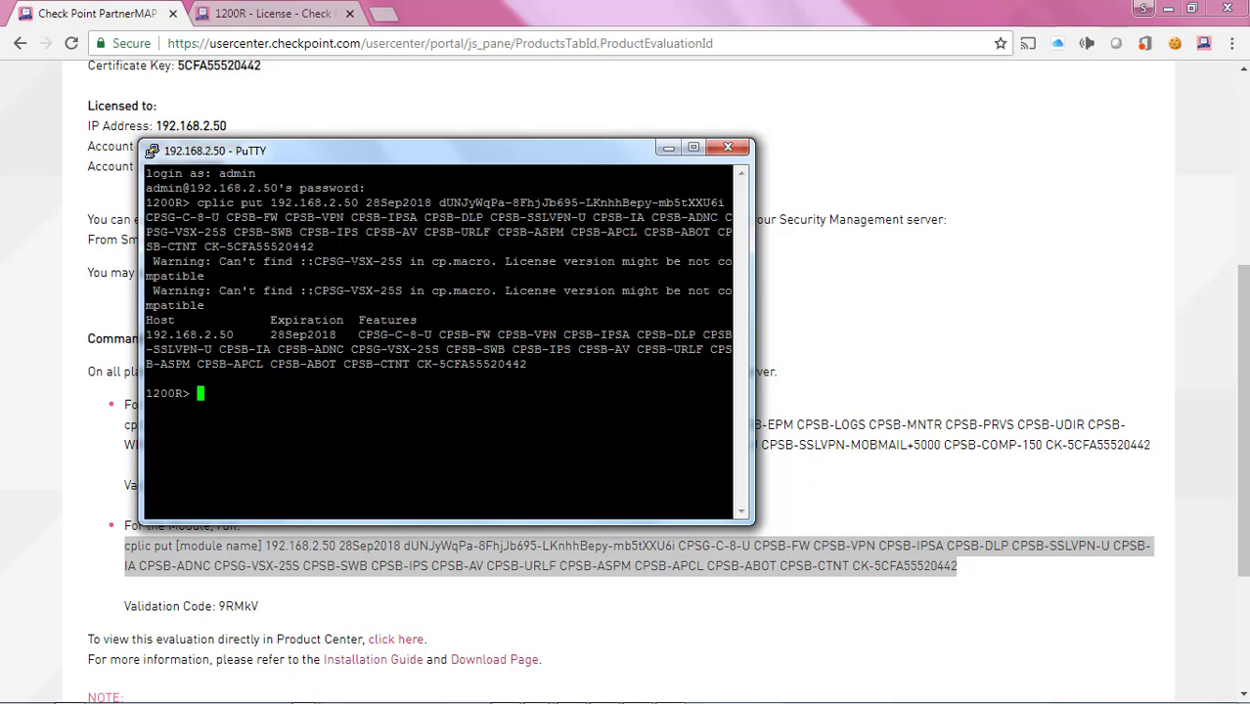
Step: Return to the 1200R WebUI and dismiss the Connectivity Error and Session Timeout messages
{"action": "left_click", "coordinate": [262, 13]}
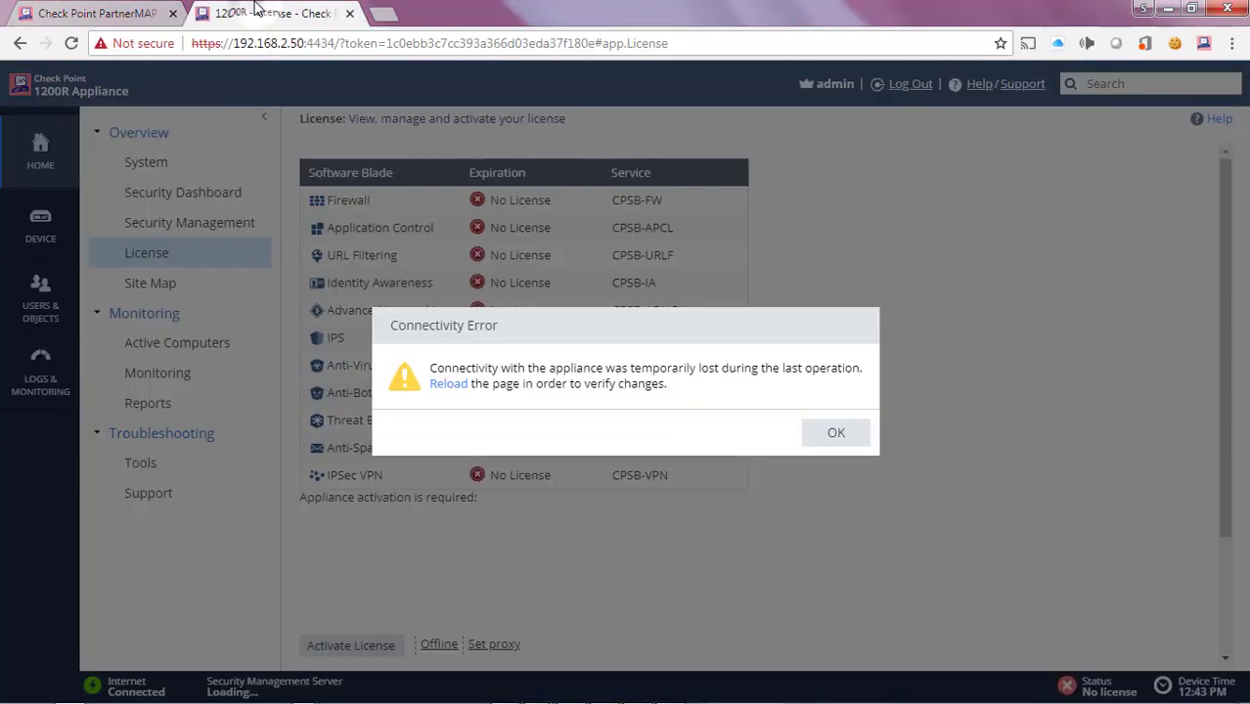
{"action": "left_click", "coordinate": [832, 434]}
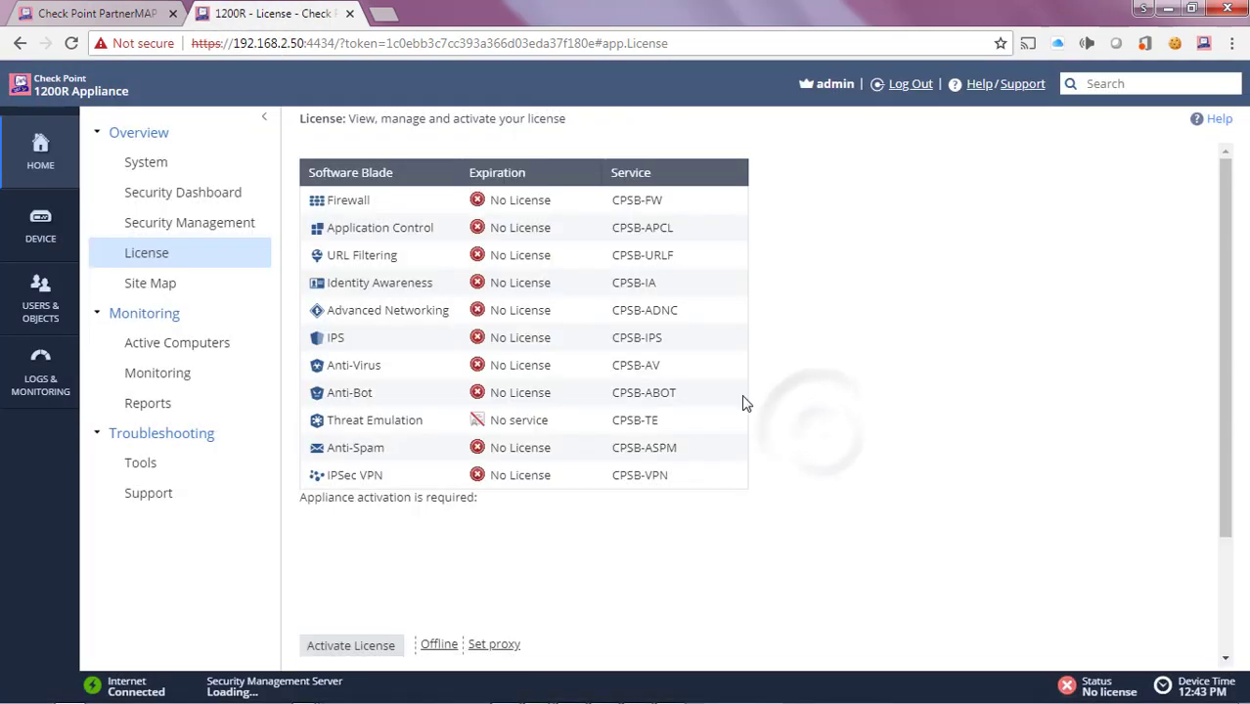
{"action": "left_click", "coordinate": [145, 255]}
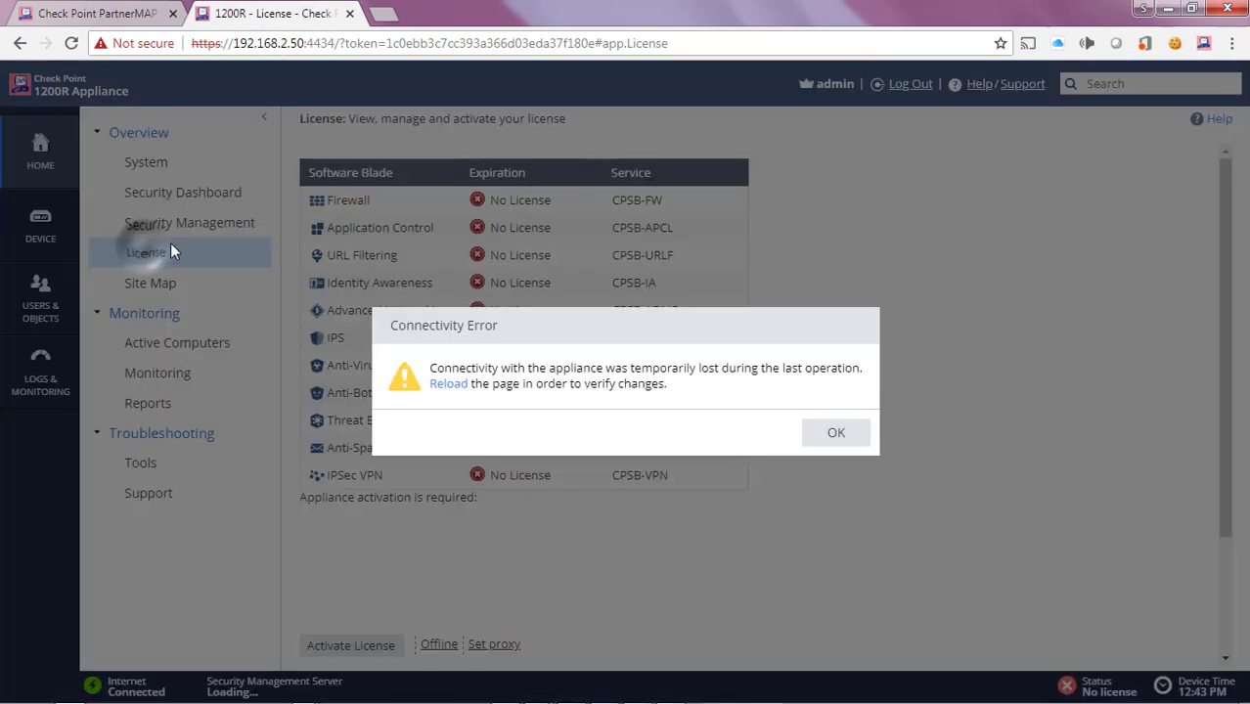
{"action": "left_click", "coordinate": [819, 440]}
{"action": "left_click", "coordinate": [605, 417]}
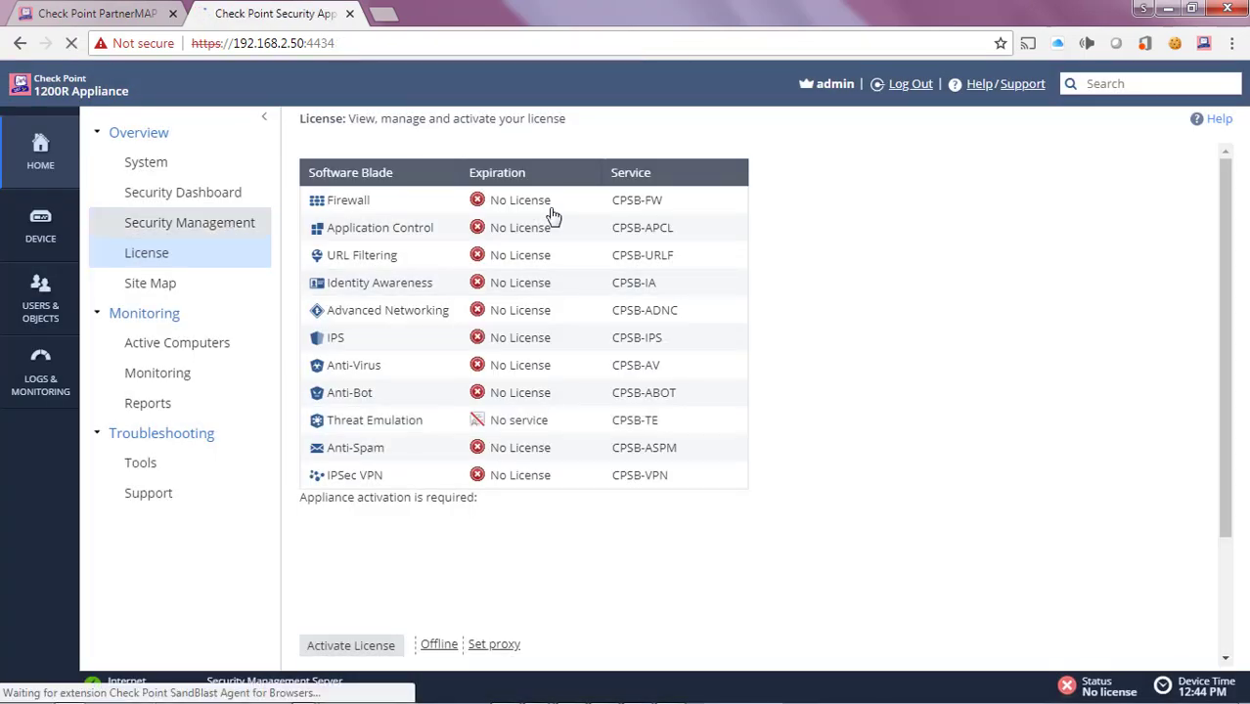
Step: Sign back in with username admin and the administrator password
{"action": "type", "text": "admi"}
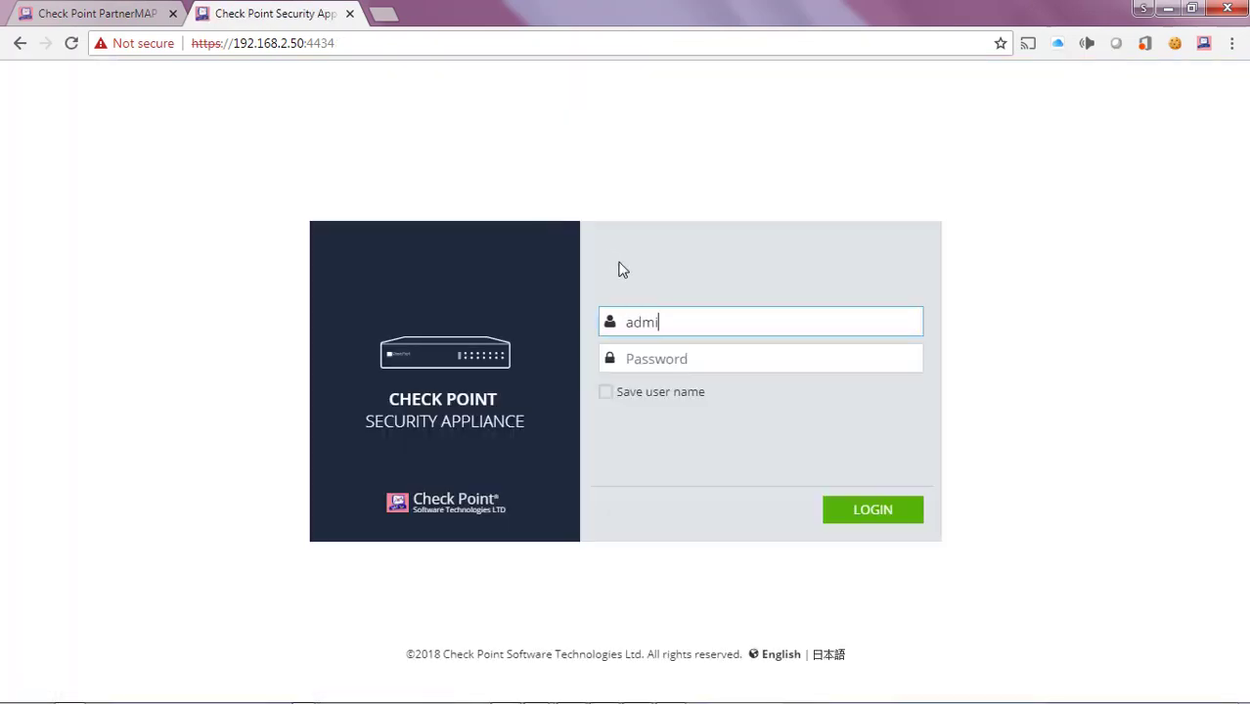
{"action": "type", "text": "n"}
{"action": "key", "text": "Tab"}
{"action": "type", "text": "••"}
{"action": "key", "text": "Return"}
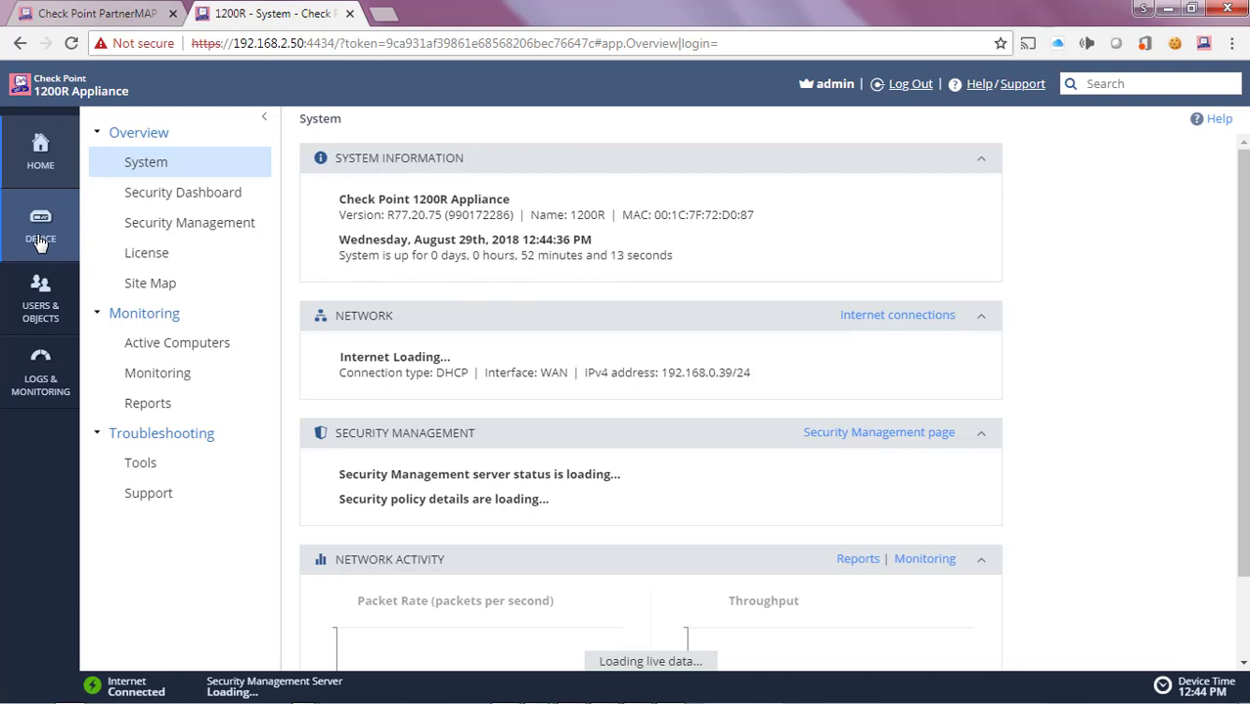
Step: Open Overview > License to confirm all eleven blades are licensed until Sep 28, 2018
{"action": "left_click", "coordinate": [148, 258]}
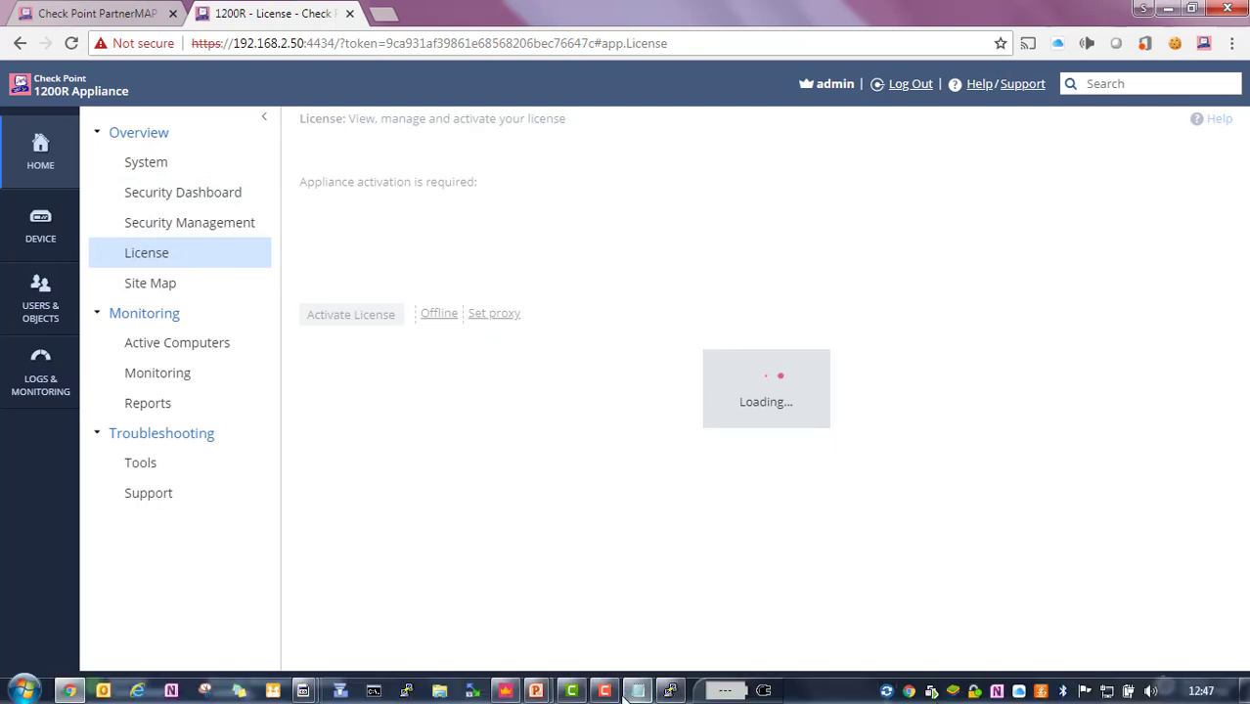
{"action": "left_click", "coordinate": [636, 690]}
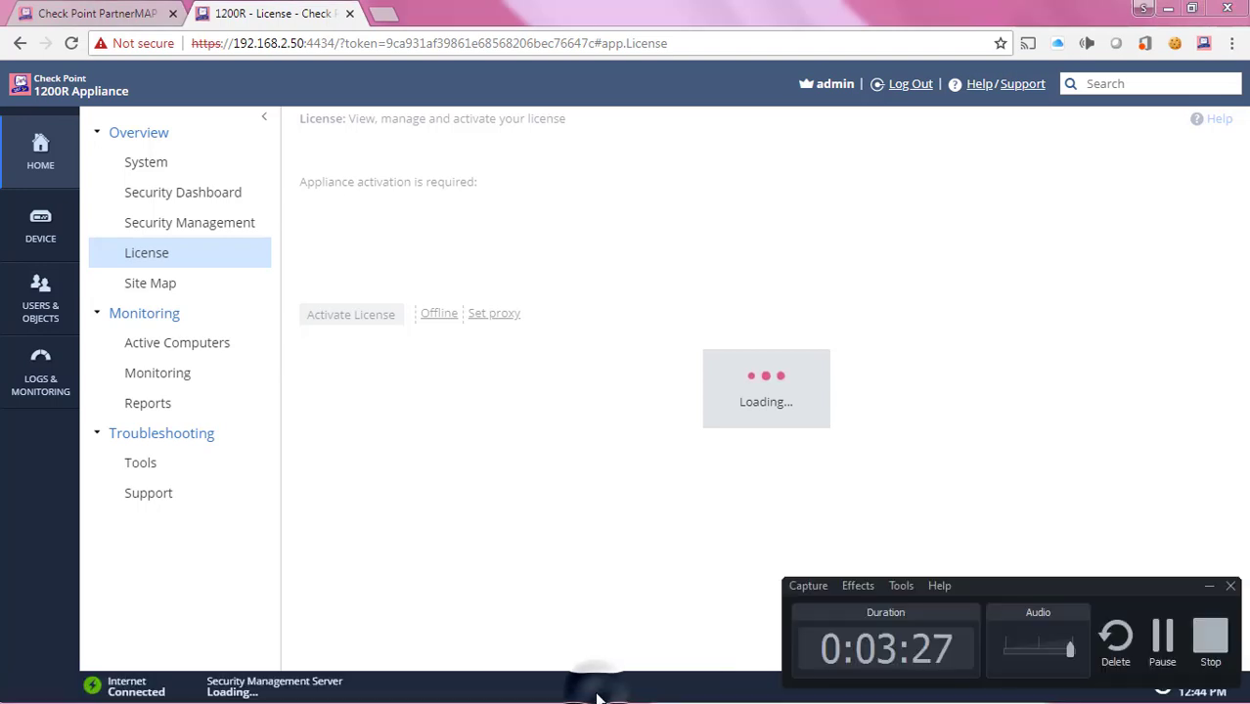
{"action": "left_click", "coordinate": [1162, 641]}
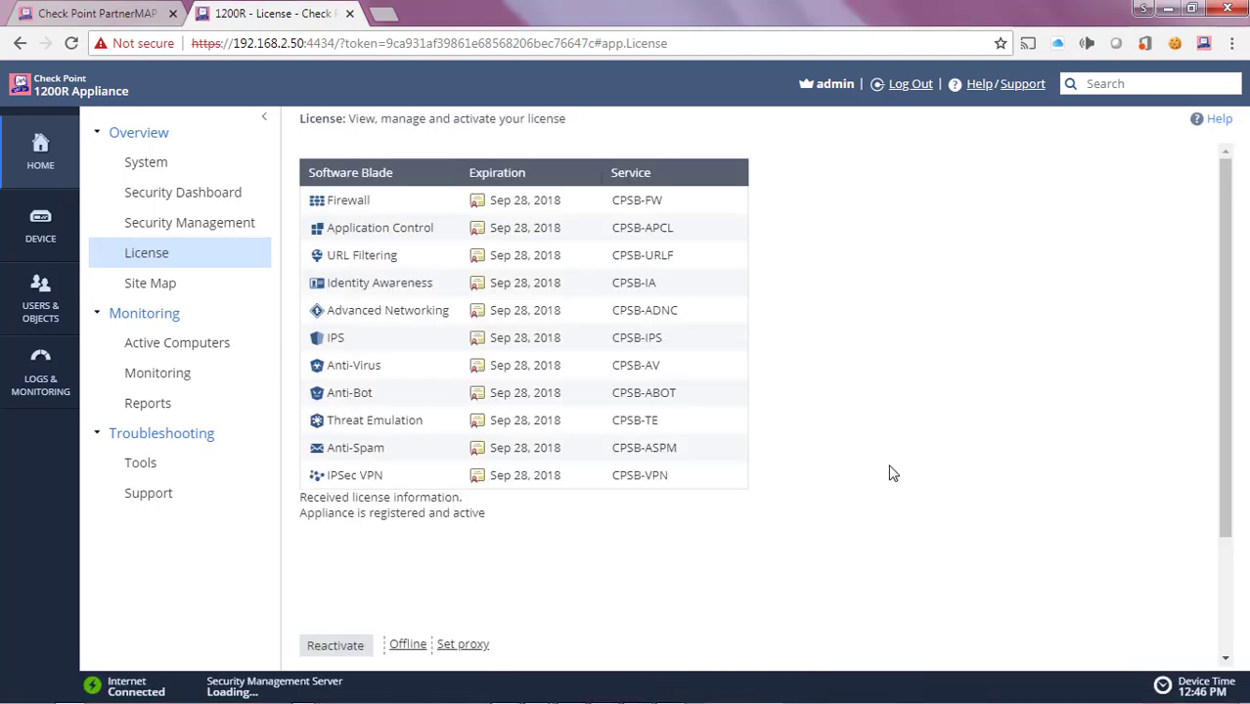